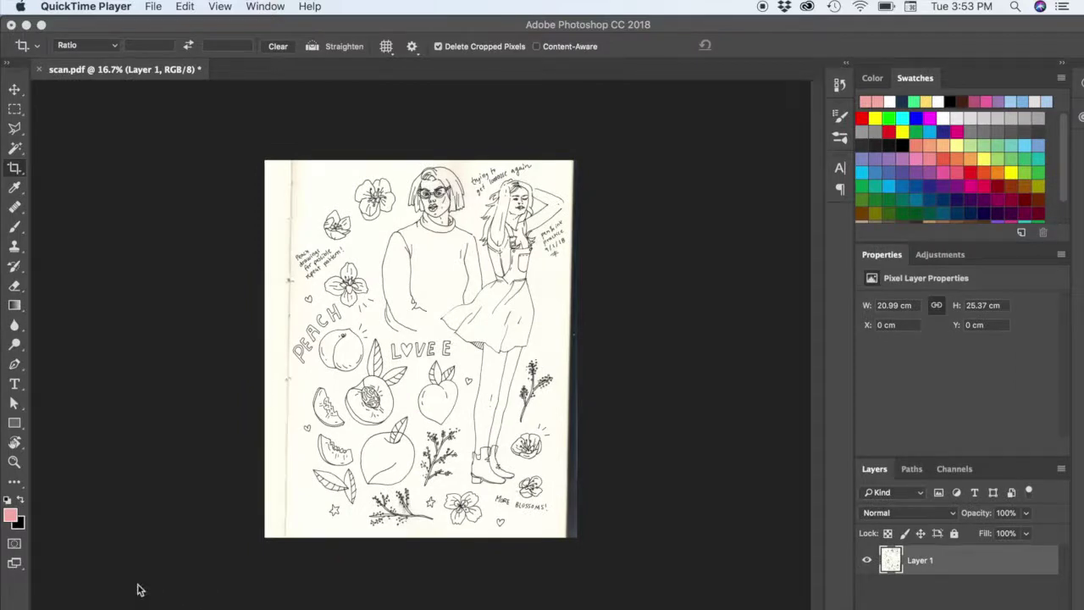
- Convert the scanned document to the CMYK colour profile
left_click(168, 71)
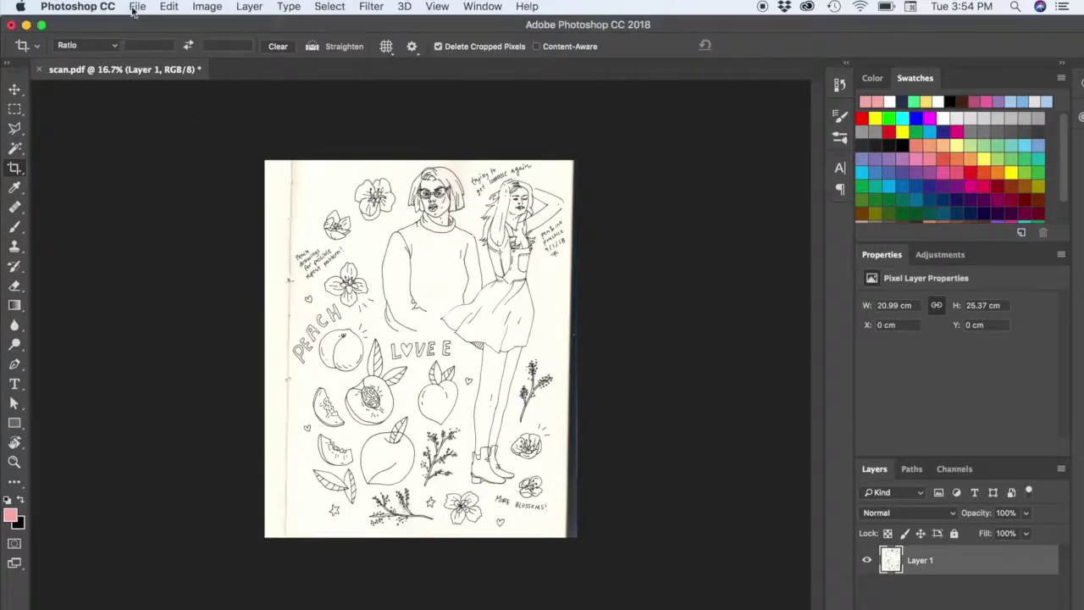
left_click(133, 6)
mouse_move(157, 6)
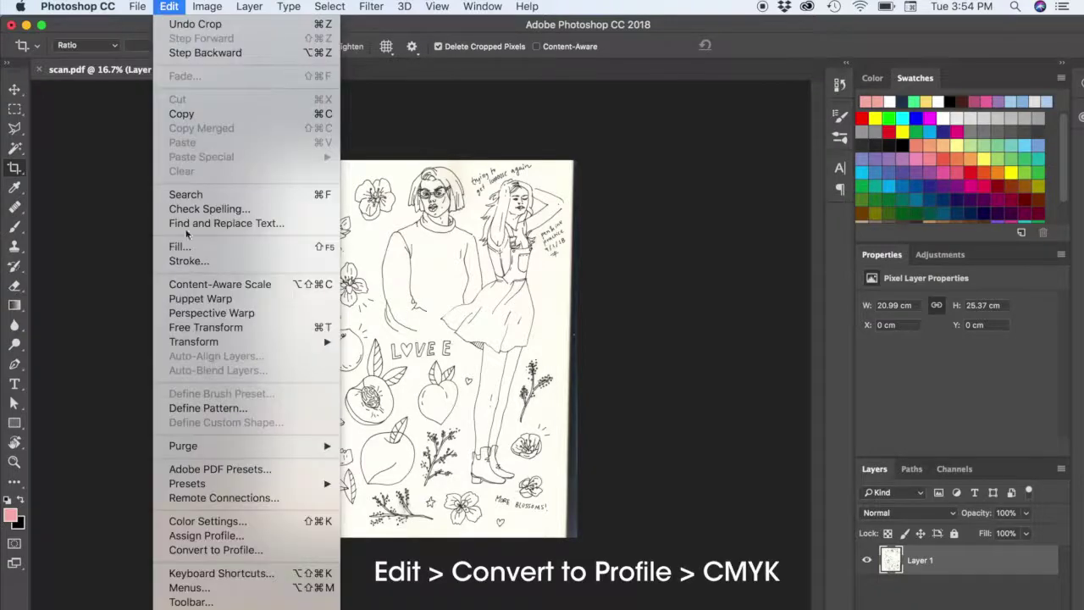
left_click(258, 551)
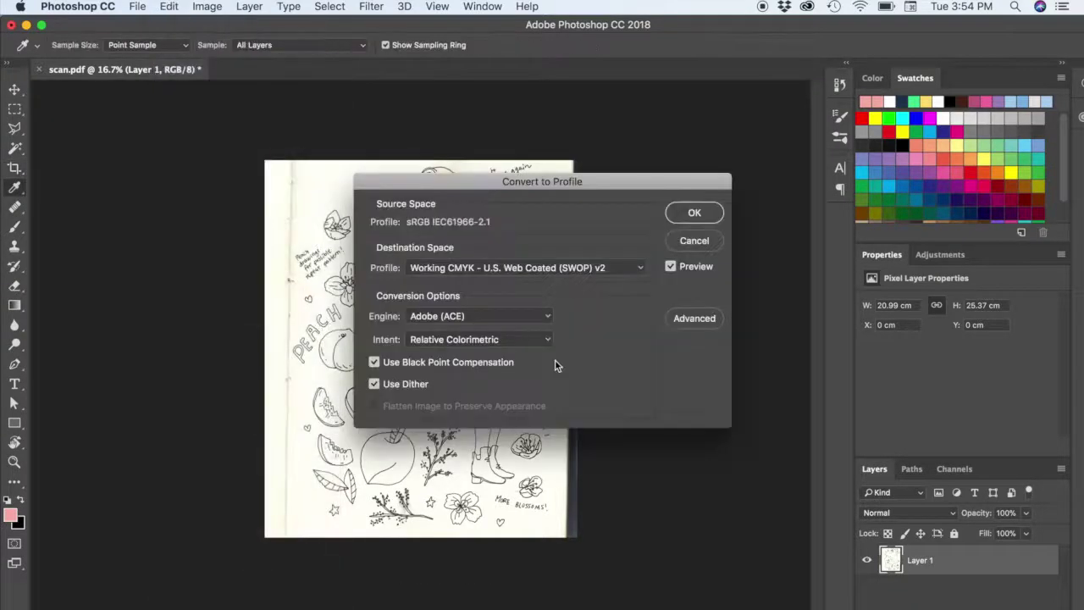
left_click(688, 213)
key("c")
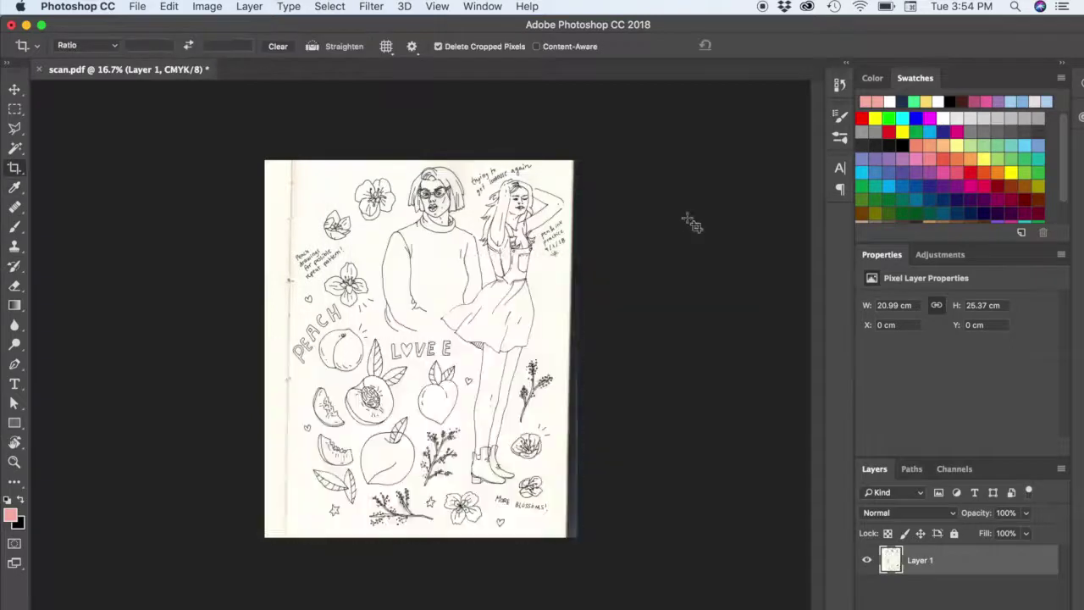
- Lasso the two figures and delete them to transparency
key("l")
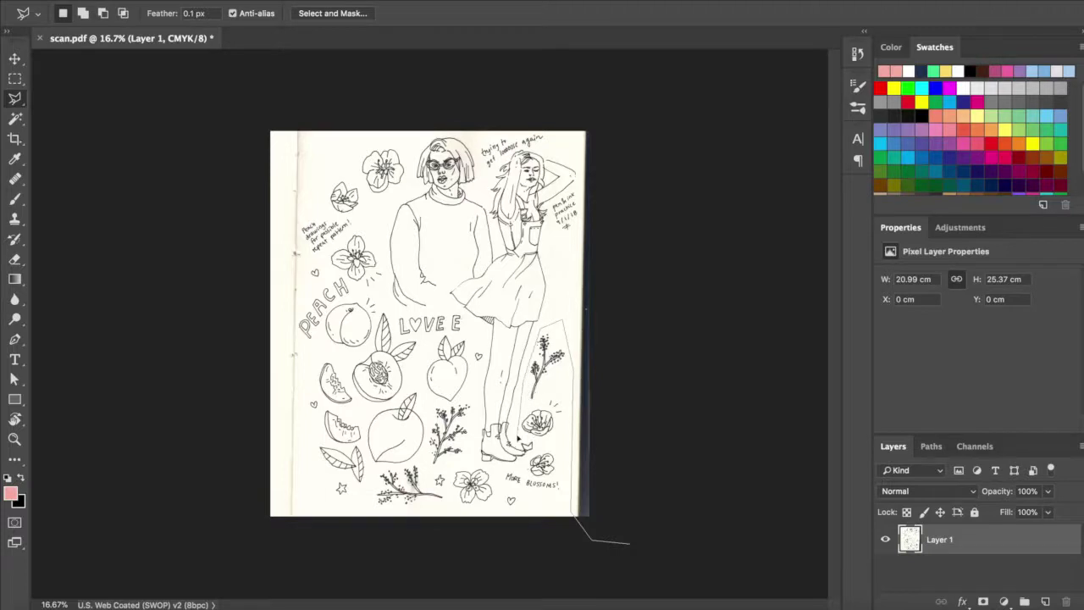
mouse_move(532, 458)
left_mouse_down()
mouse_move(458, 307)
mouse_move(324, 153)
mouse_move(330, 265)
mouse_move(392, 533)
mouse_move(649, 551)
left_mouse_up()
key("Delete")
key("ctrl+t")
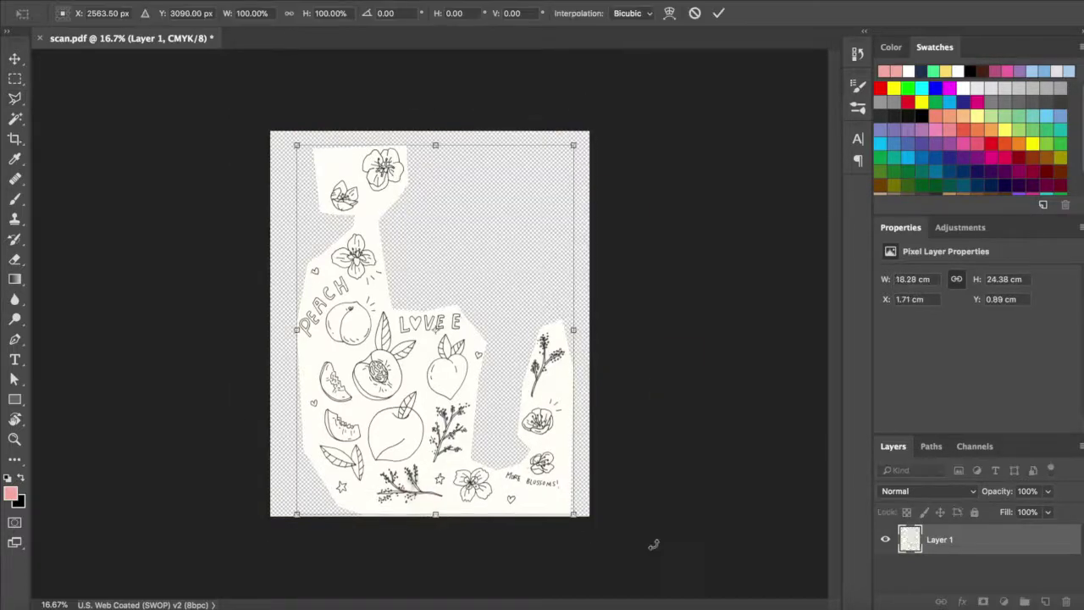
key("Return")
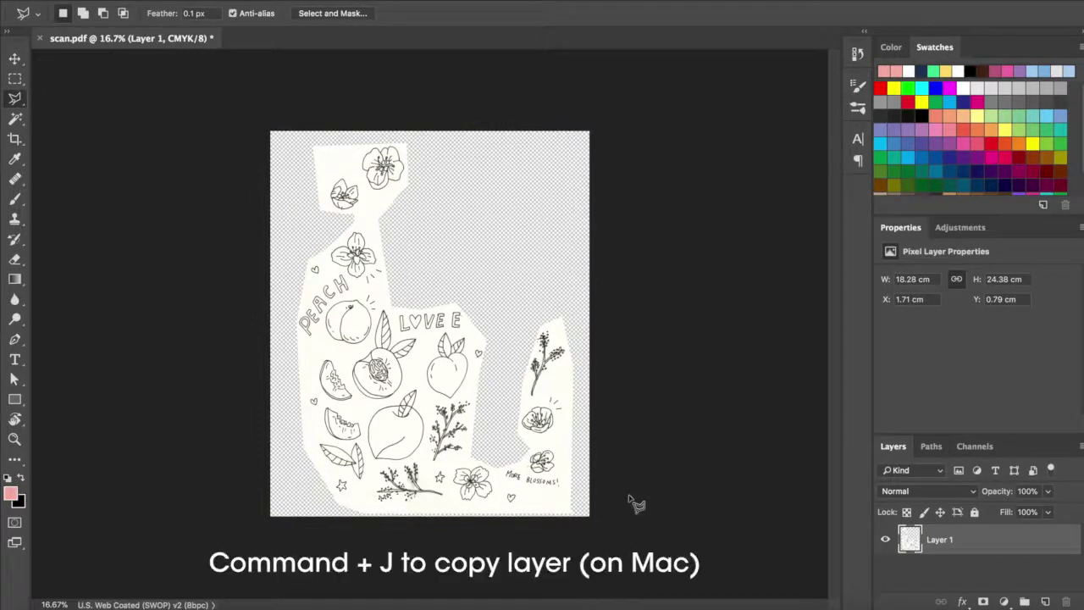
- Duplicate the scan as Layer 1 copy, then lock and hide the original Layer 1
key("ctrl+j")
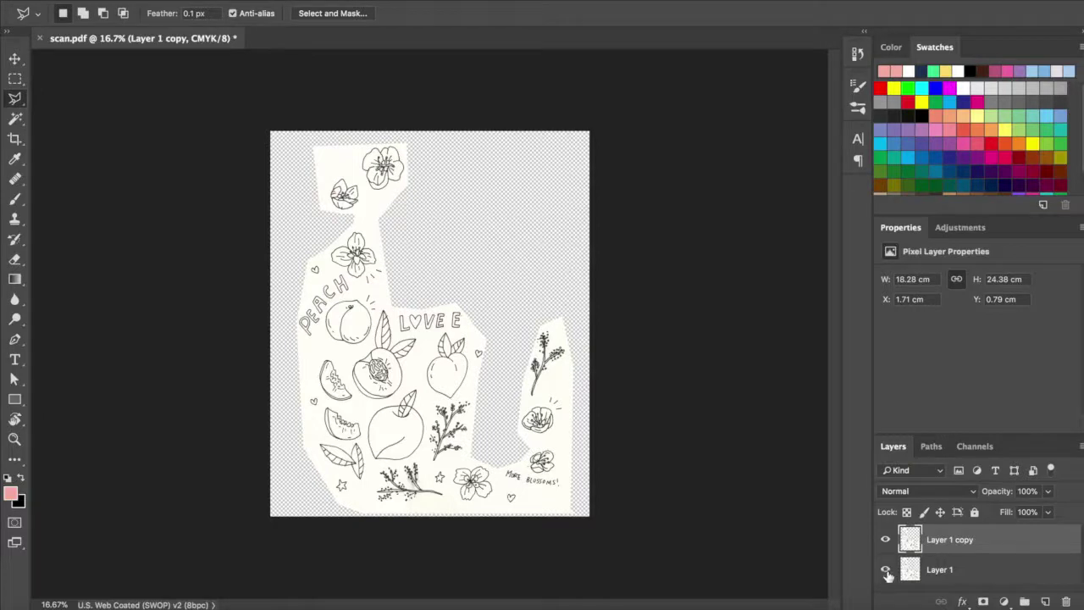
left_click(941, 571)
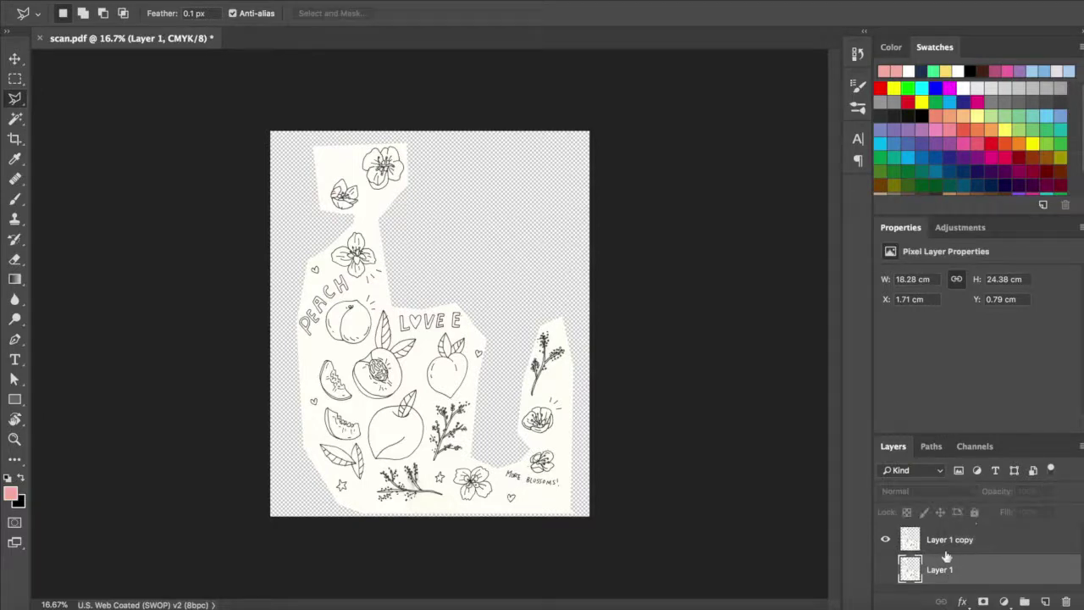
left_click(885, 569)
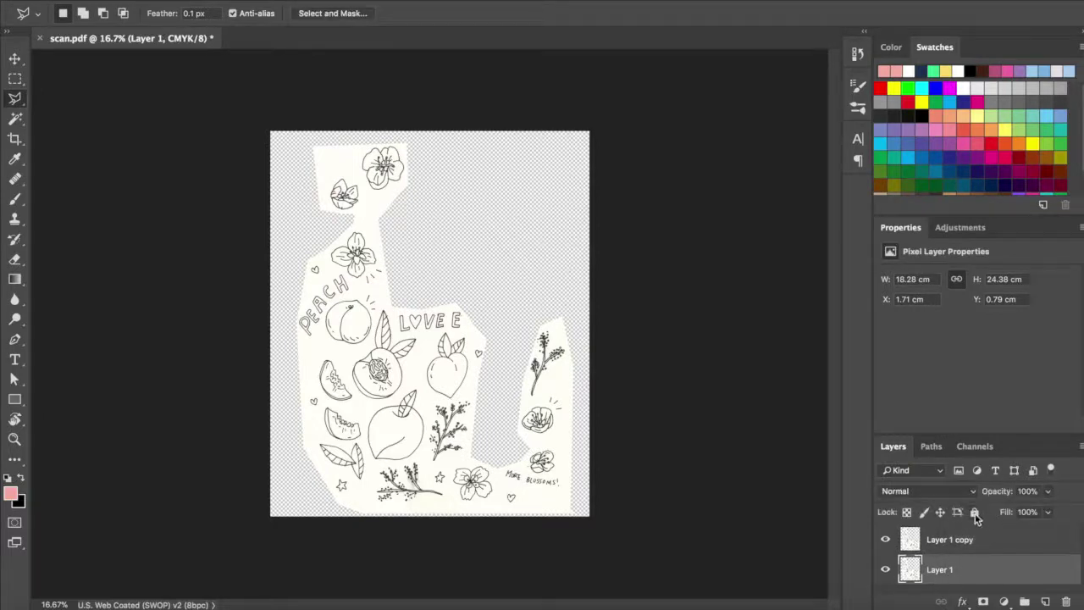
left_click(975, 513)
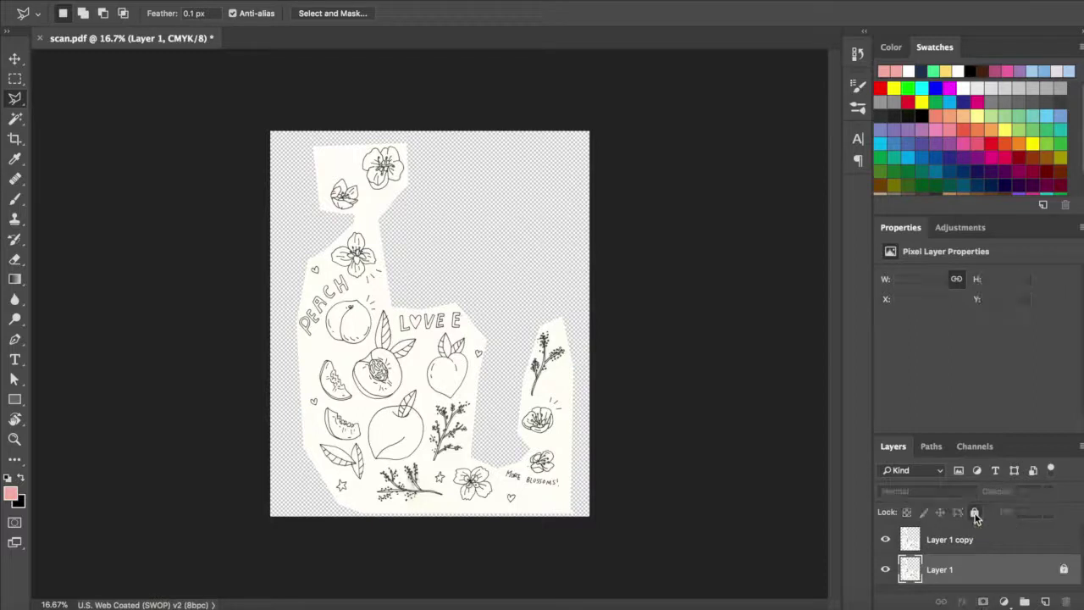
left_click(884, 574)
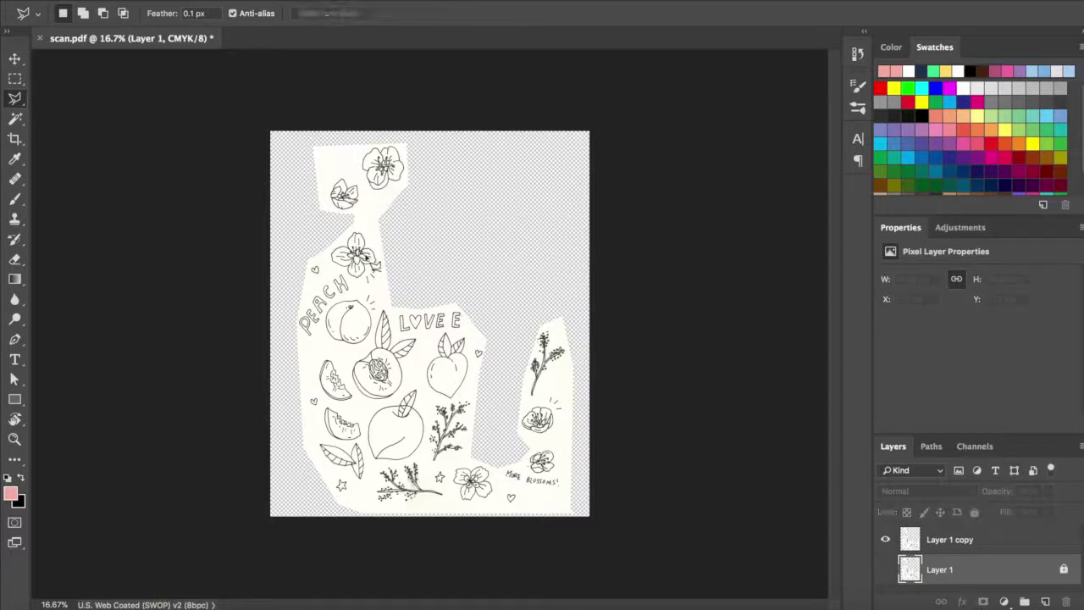
left_click(963, 542)
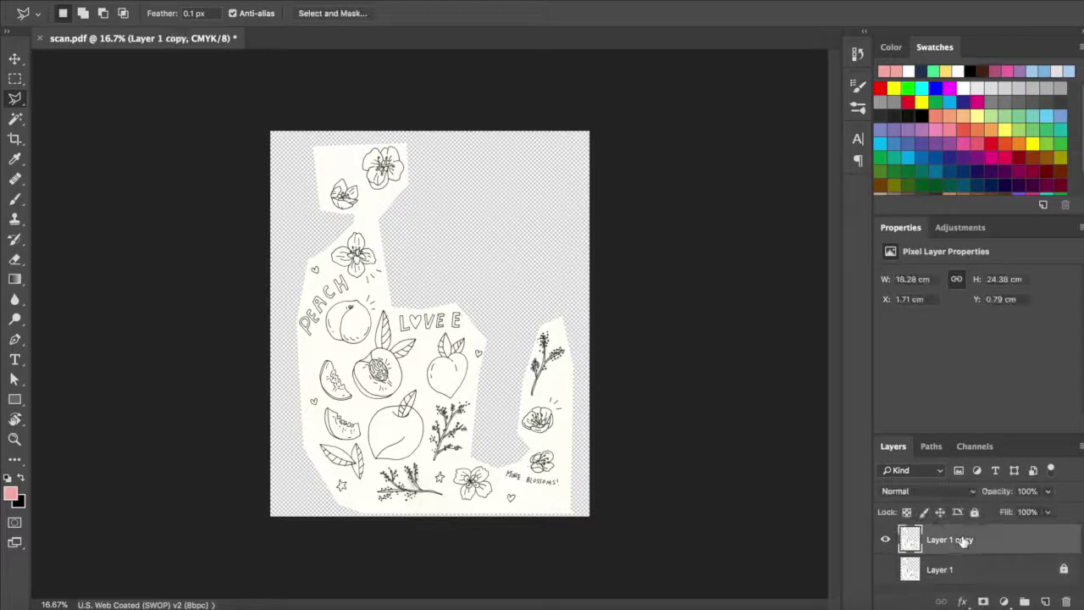
key("v")
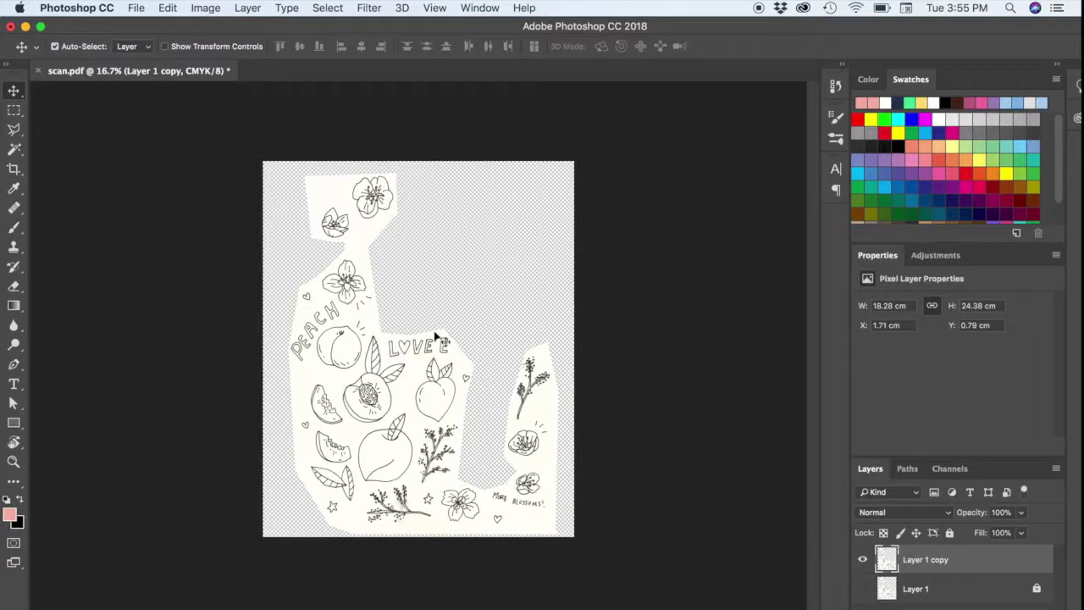
- Select the cream paper with Color Range set to Highlights, fuzziness 4 and range 250
left_click(330, 9)
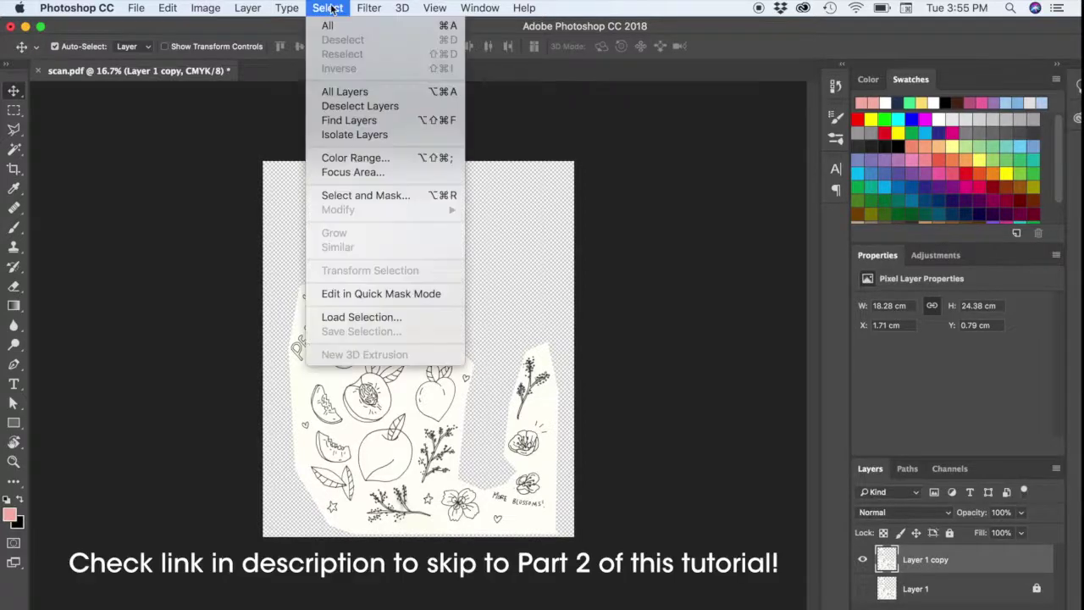
left_click(368, 159)
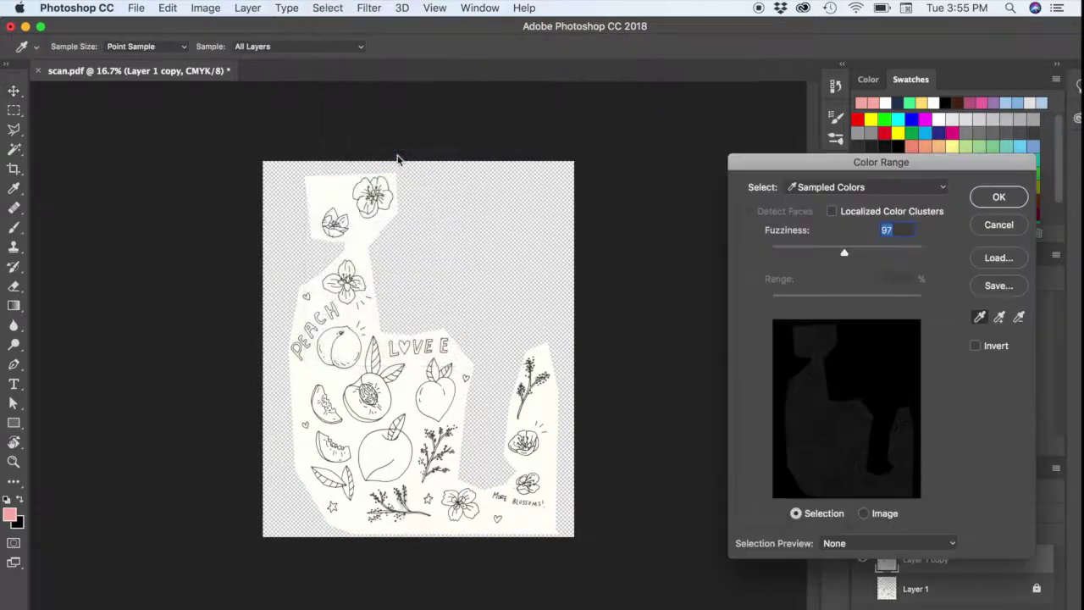
left_click_drag(820, 161, 666, 140)
left_click(665, 169)
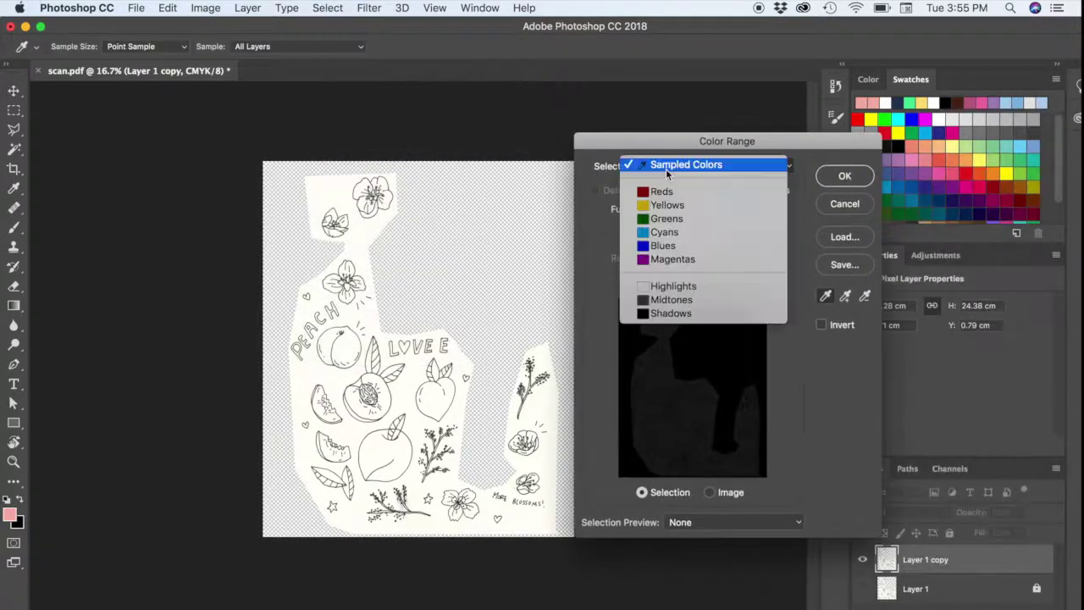
left_click(691, 269)
left_click(675, 166)
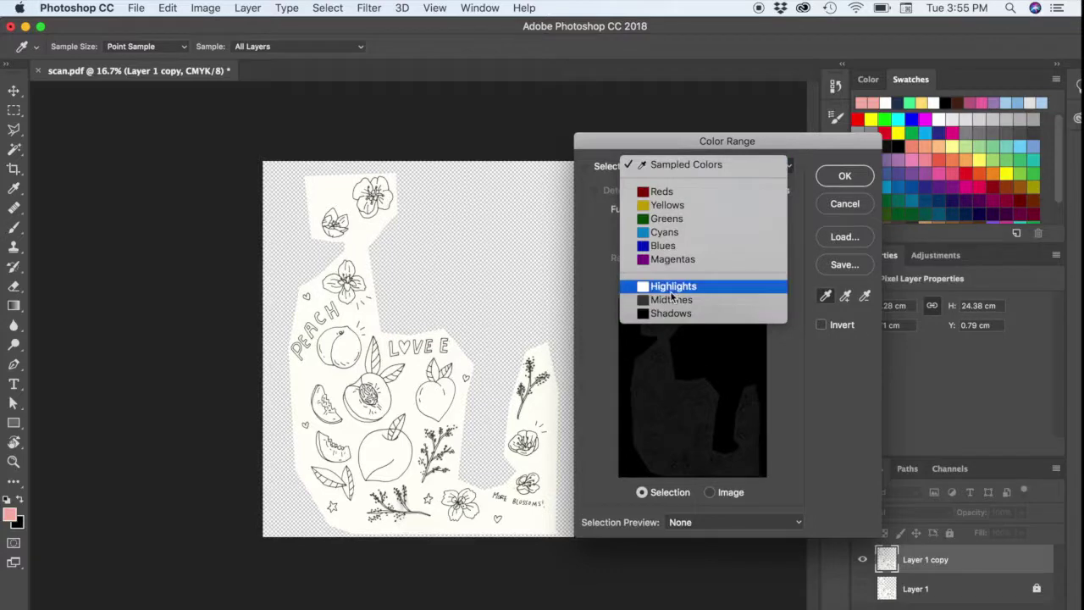
left_click(671, 285)
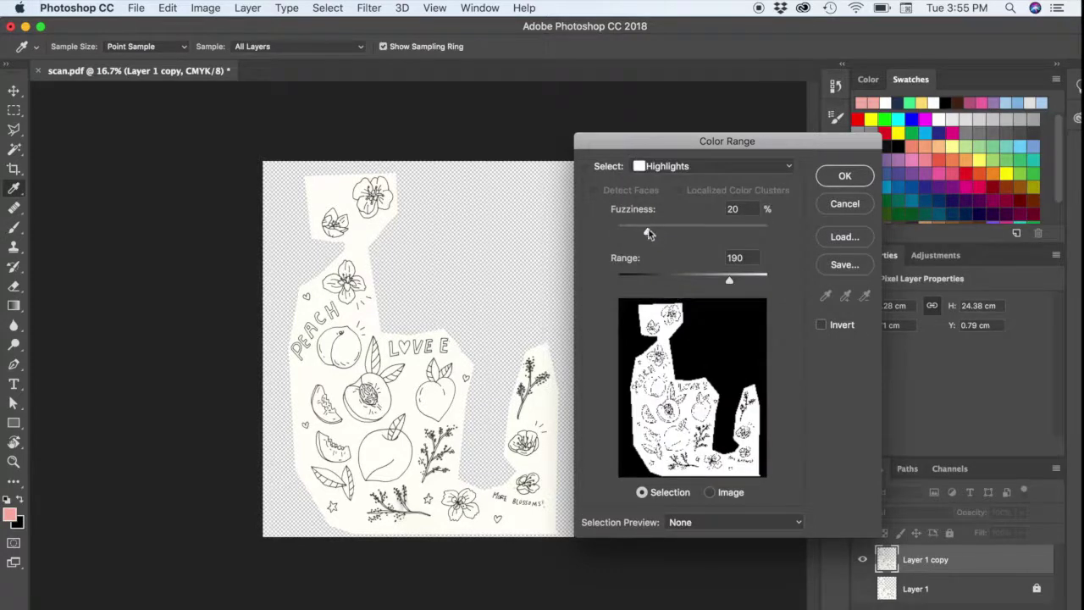
mouse_move(650, 235)
left_mouse_down()
mouse_move(719, 234)
mouse_move(637, 234)
left_mouse_up()
left_click_drag(734, 286, 767, 295)
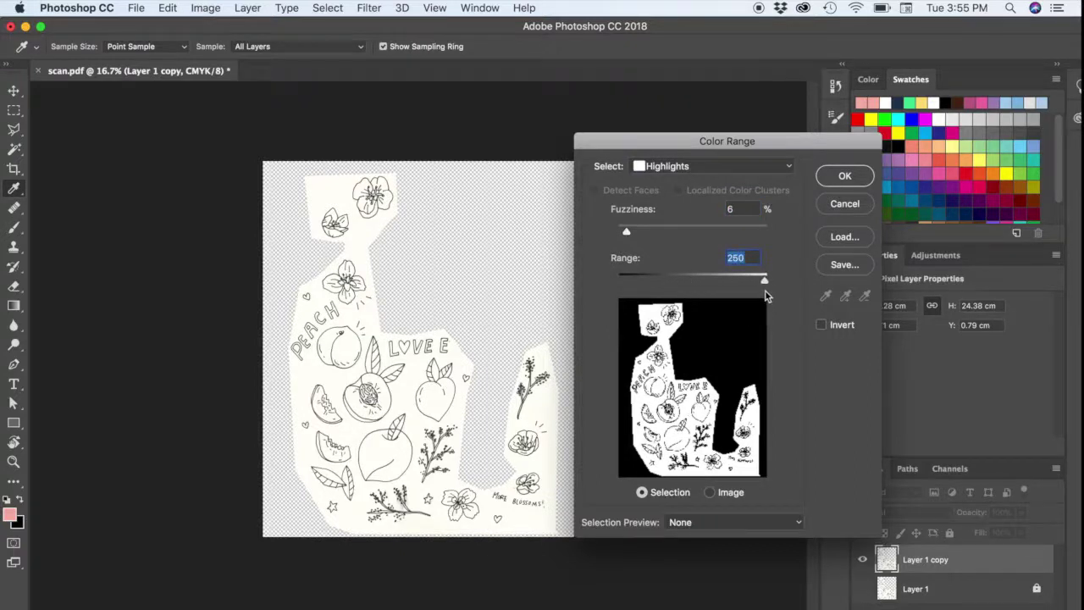
mouse_move(627, 234)
left_mouse_down()
mouse_move(658, 235)
mouse_move(630, 236)
left_mouse_up()
left_click(846, 175)
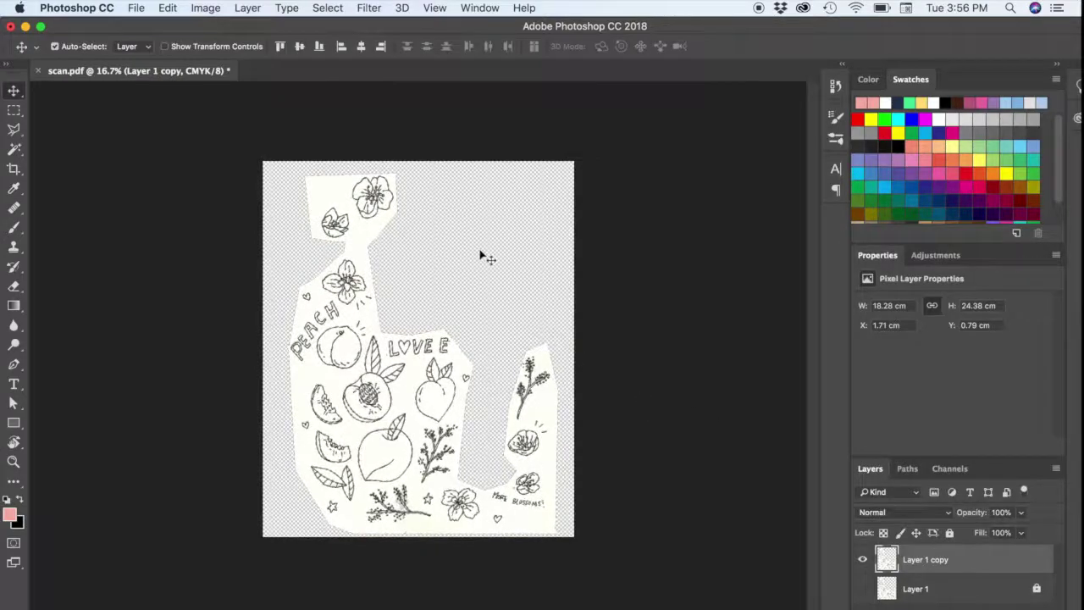
- Refine the paper selection in Select and Mask with Overlay view, Shift Edge -78% and Smooth about 17
key("super+equal")
key("super+equal")
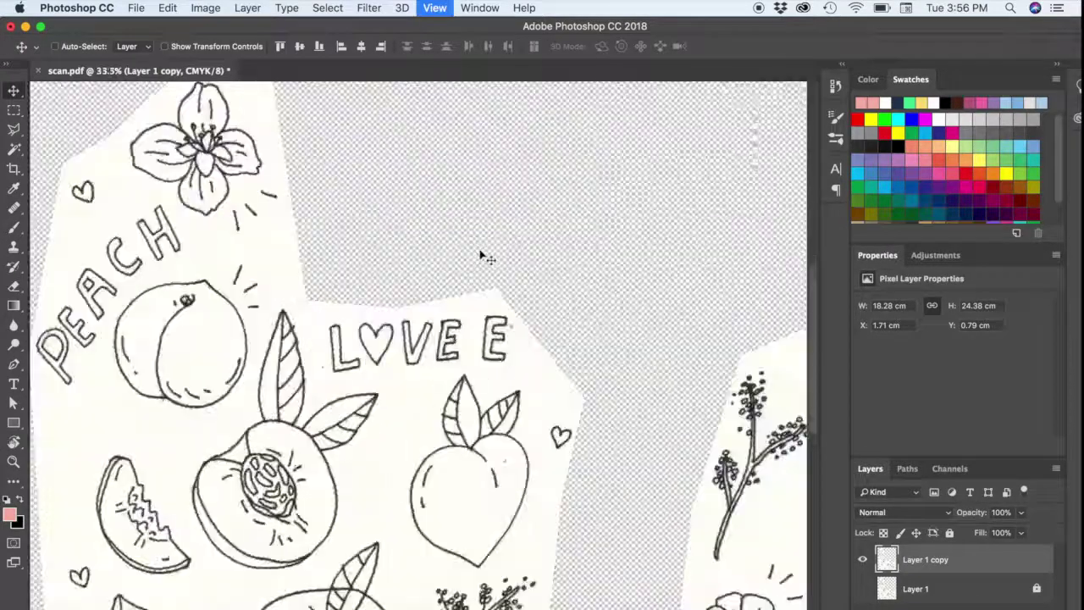
key("super+equal")
key("super+equal")
scroll(481, 251, "down", 5)
scroll(480, 252, "left", 2)
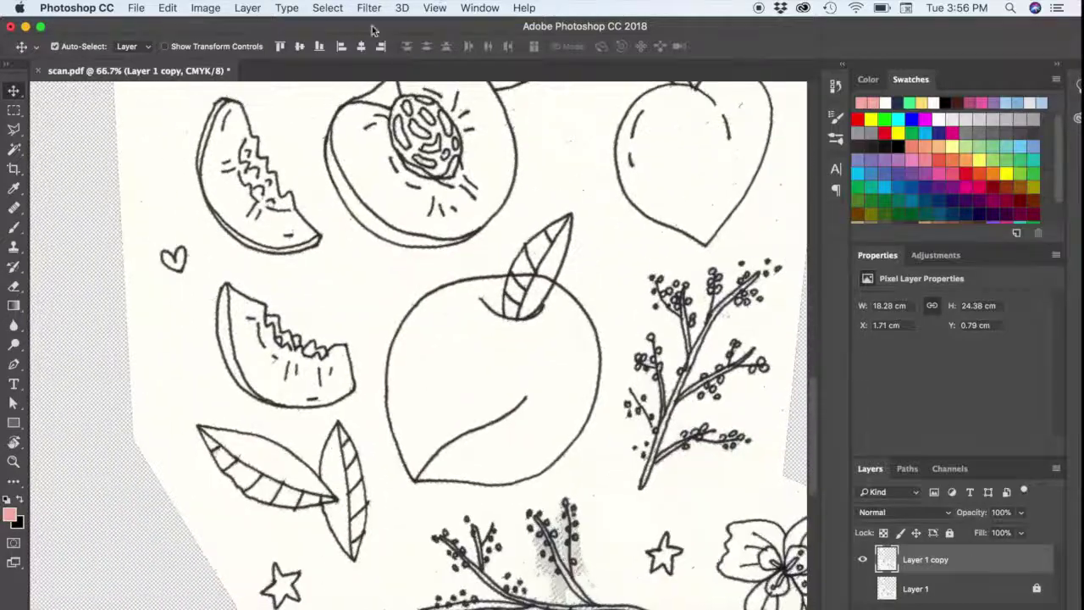
left_click(327, 7)
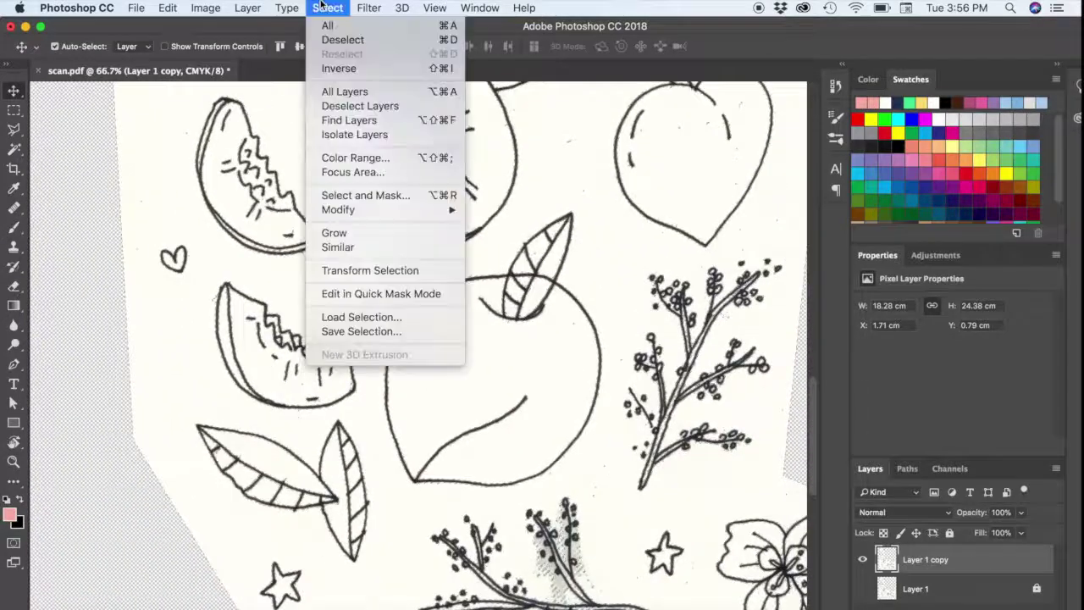
left_click(376, 196)
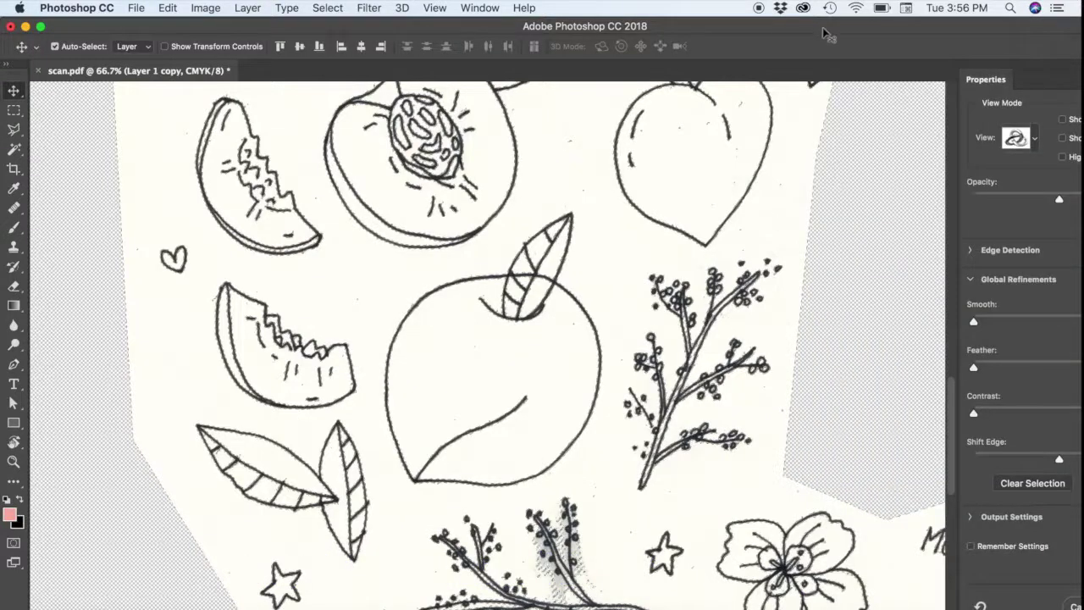
left_click_drag(821, 27, 640, 22)
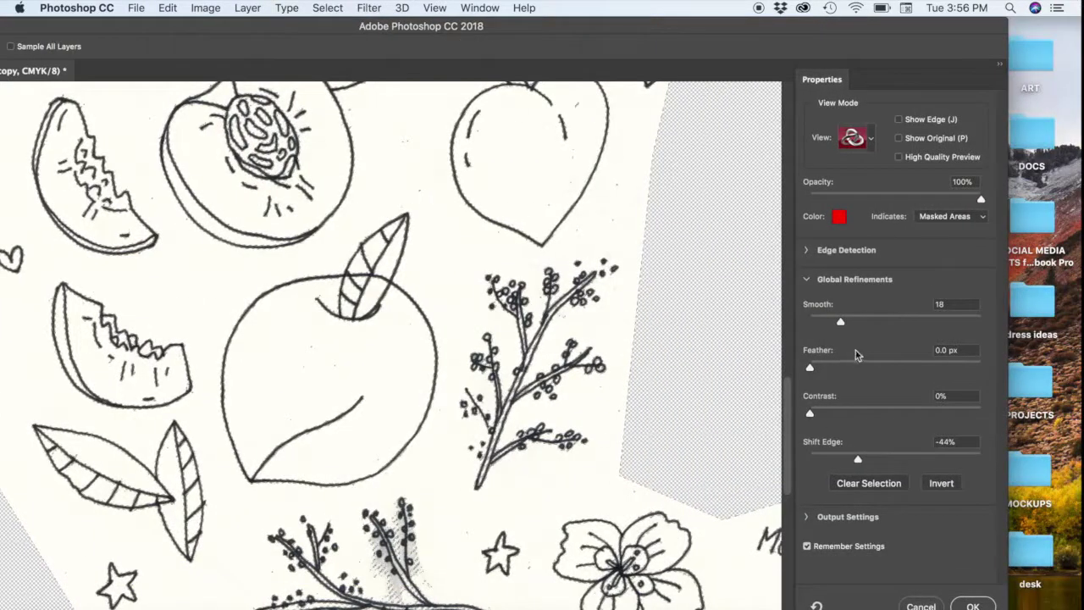
key("v")
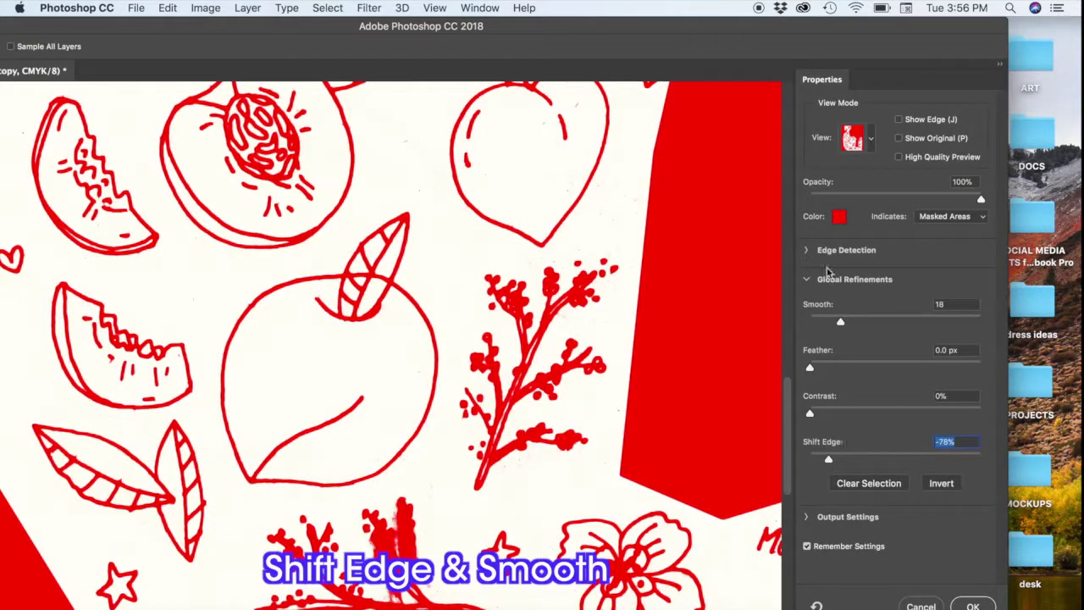
left_click(839, 323)
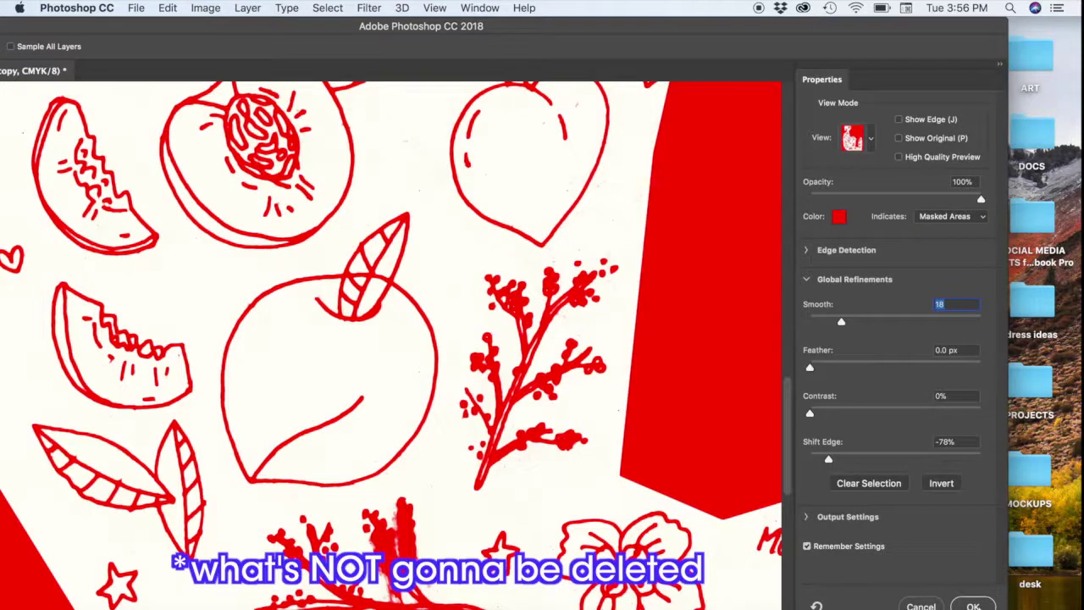
left_click(973, 607)
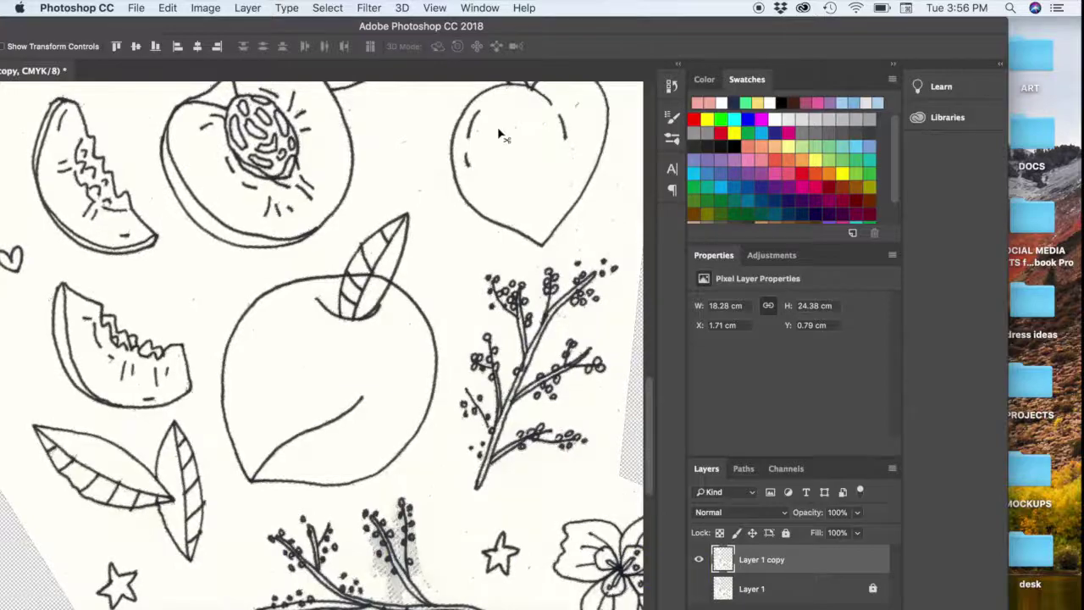
key("super+0")
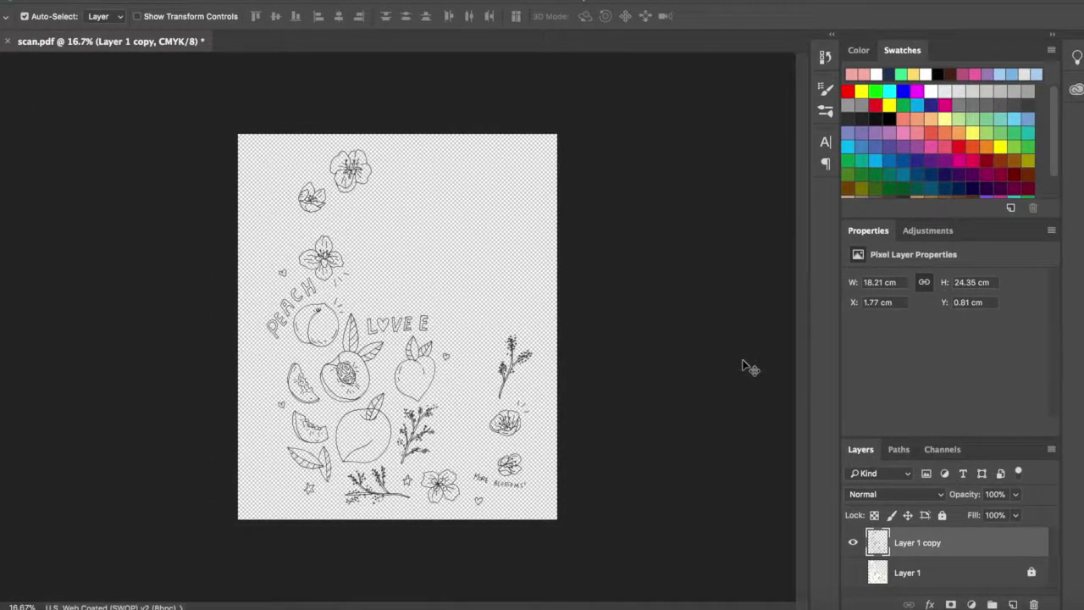
- Create a new Layer 2 and move it beneath Layer 1 copy
key("super+shift+n")
key("Return")
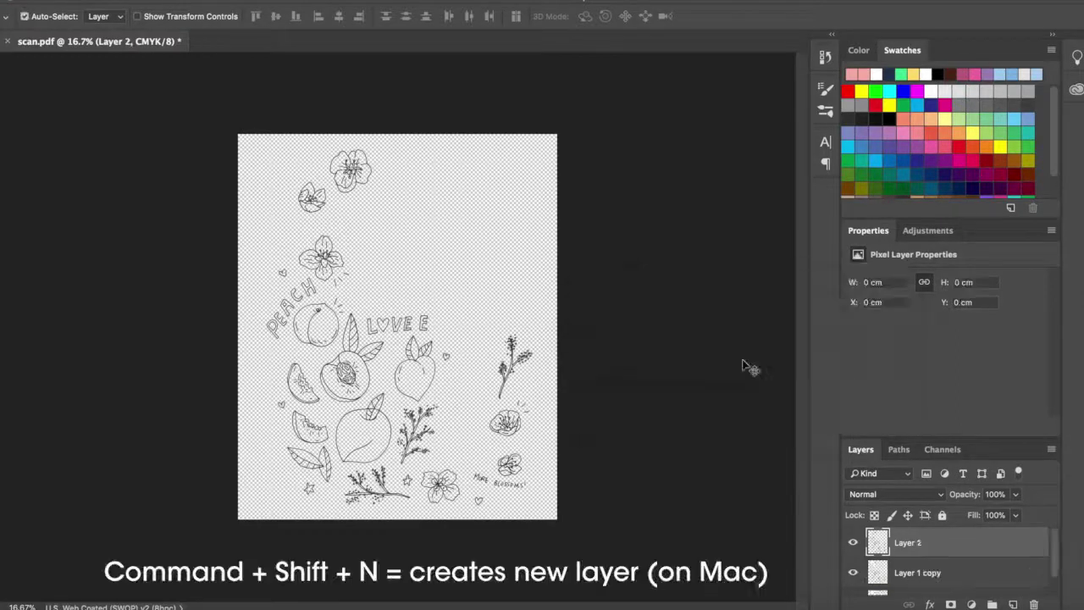
scroll(912, 591, "down", 1)
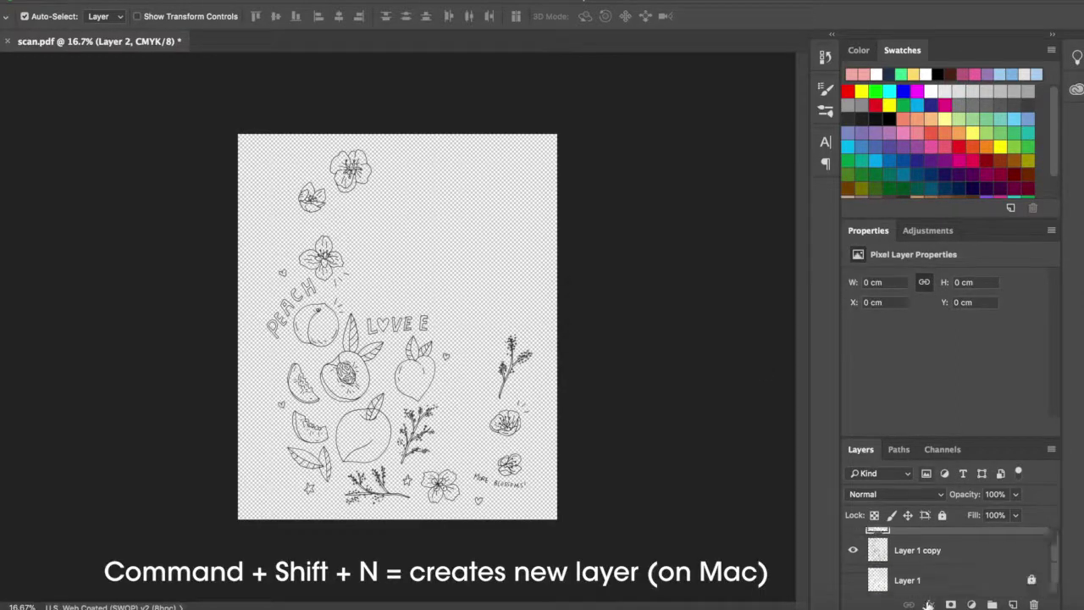
left_click_drag(907, 534, 903, 569)
- Fill Layer 2 with white and check the linework against it
left_click(879, 75)
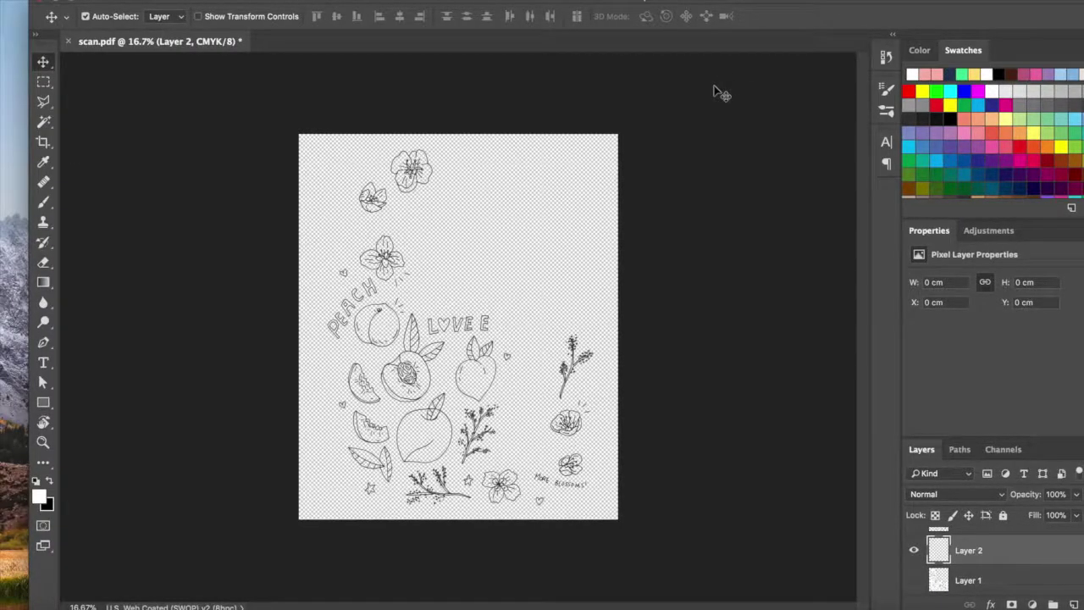
key("super+BackSpace")
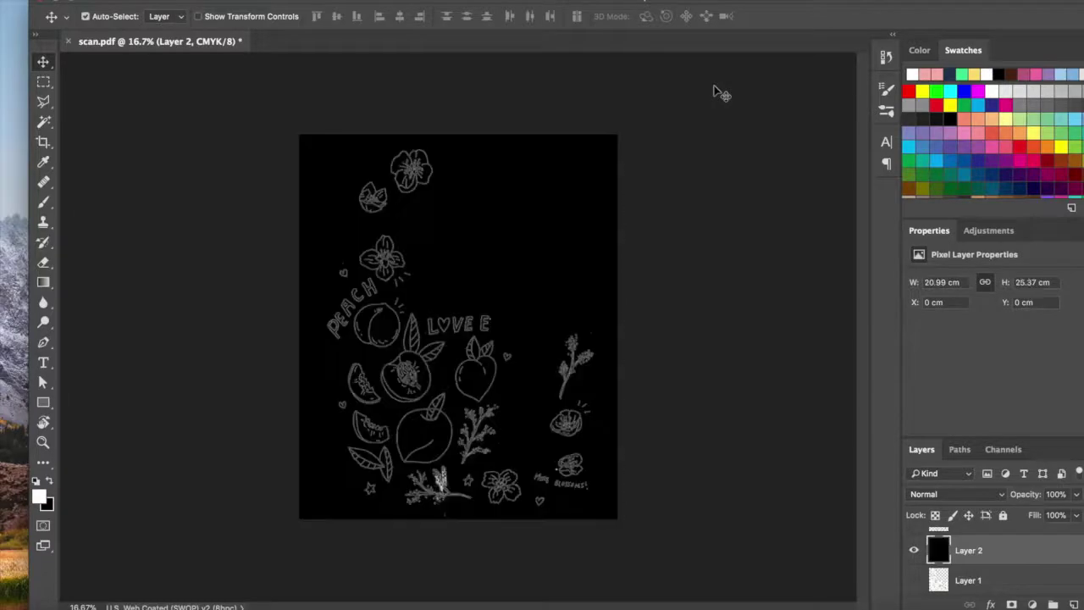
key("alt+BackSpace")
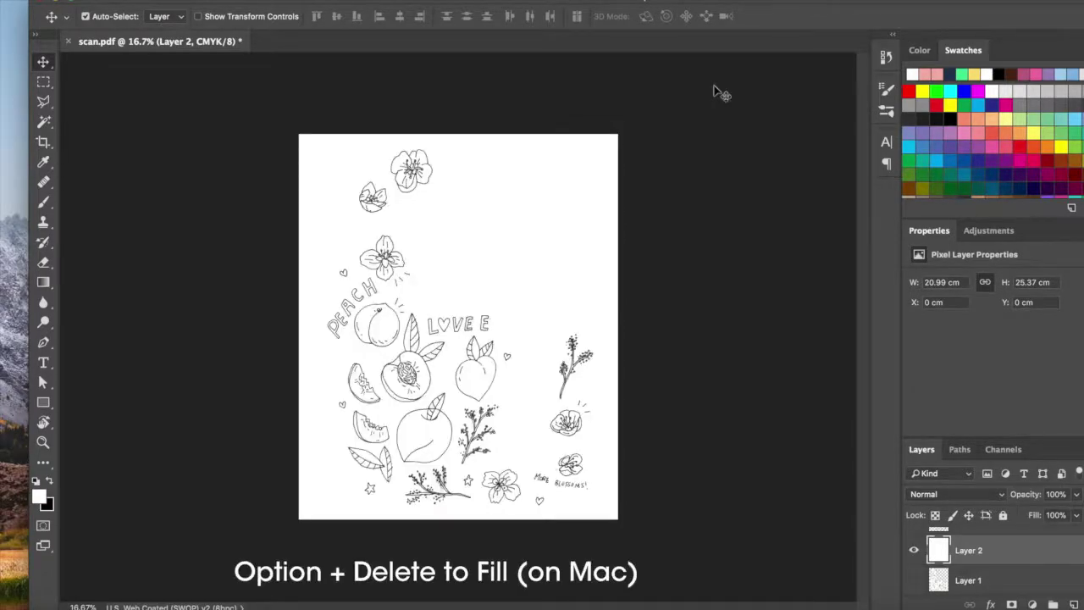
key("super+equal")
key("super+equal")
key("super+equal")
key("super+equal")
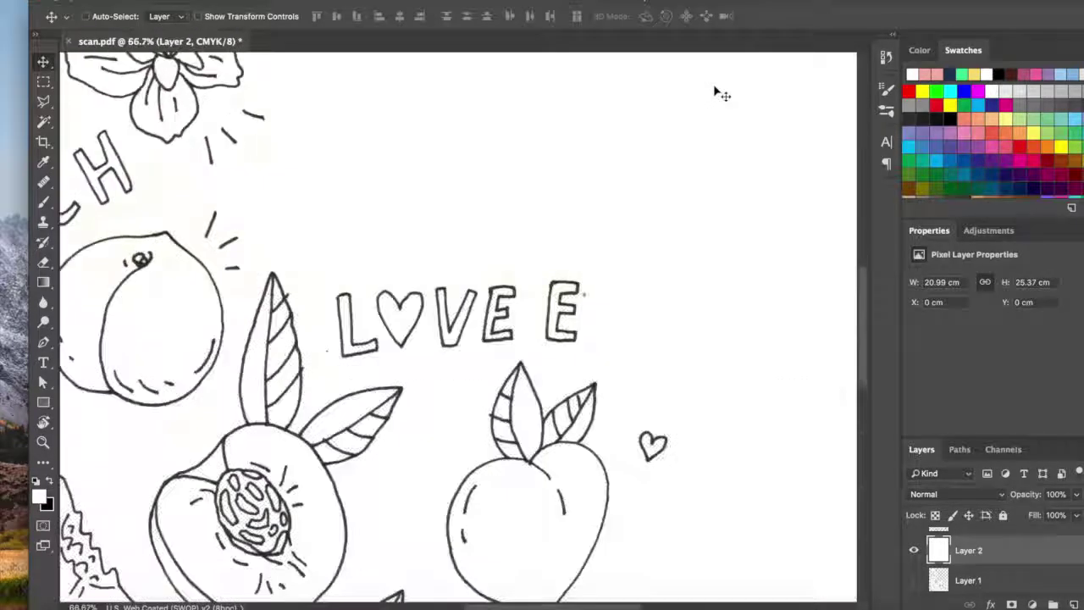
key("super+minus")
key("super+equal")
key("super+equal")
key("super+equal")
key("super+minus")
key("super+minus")
key("super+minus")
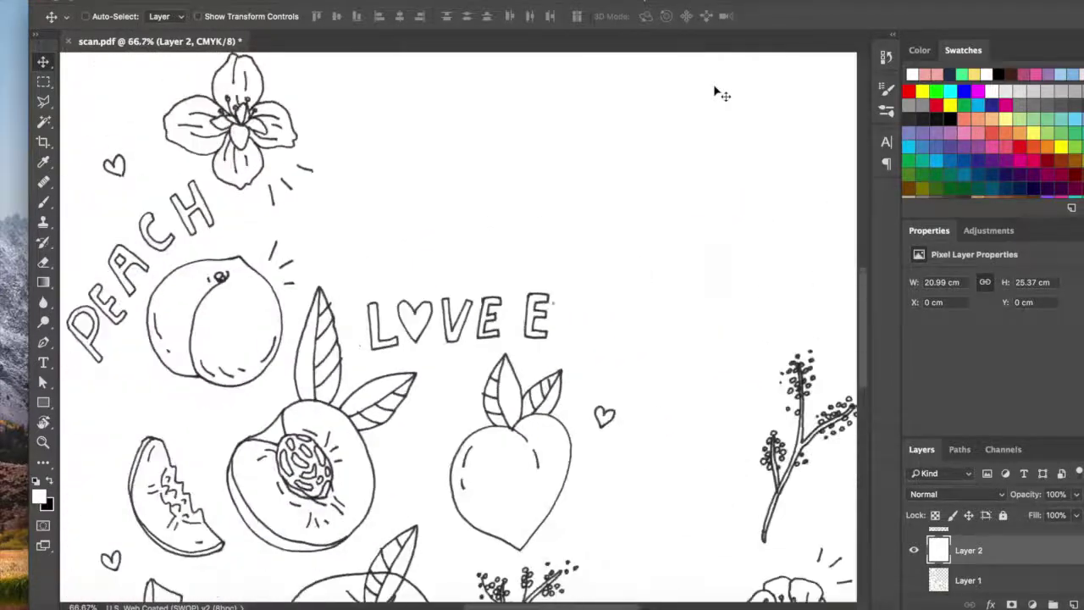
key("super+minus")
key("super+minus")
key("super+minus")
key("super+minus")
key("super+equal")
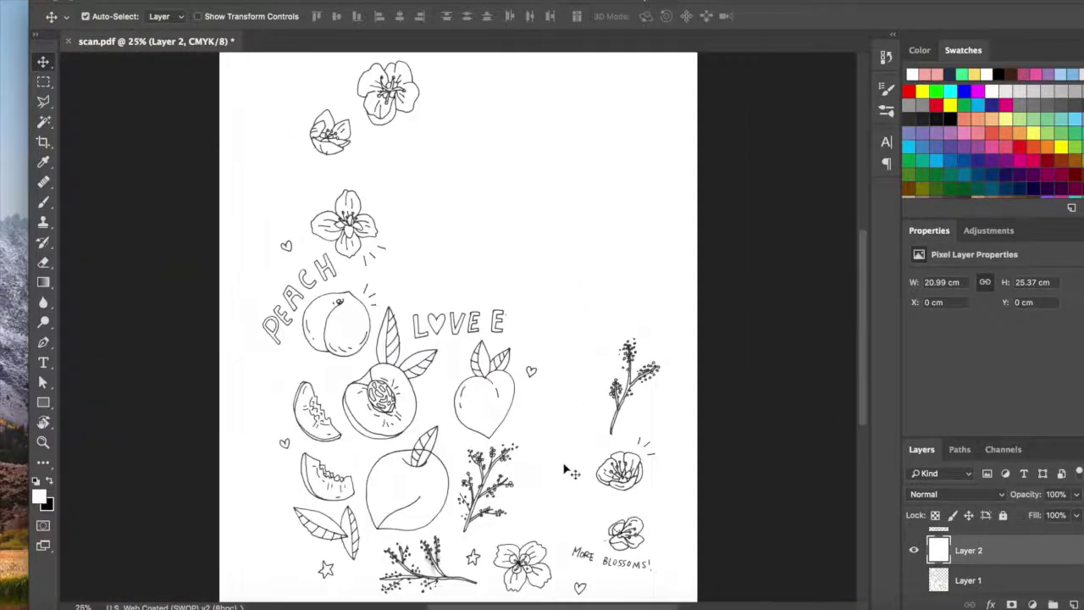
key("super+minus")
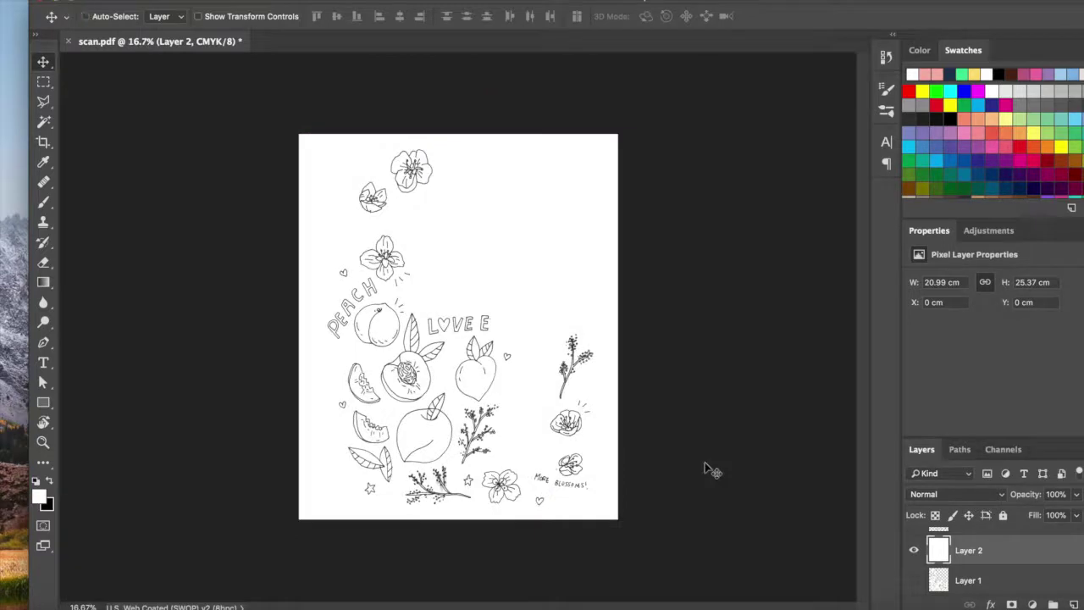
- Save as PEACHPATTERN.tif in TIFF format, accepting the TIFF options and layers warning
key("super+s")
type("PEACHPATTERN.tif")
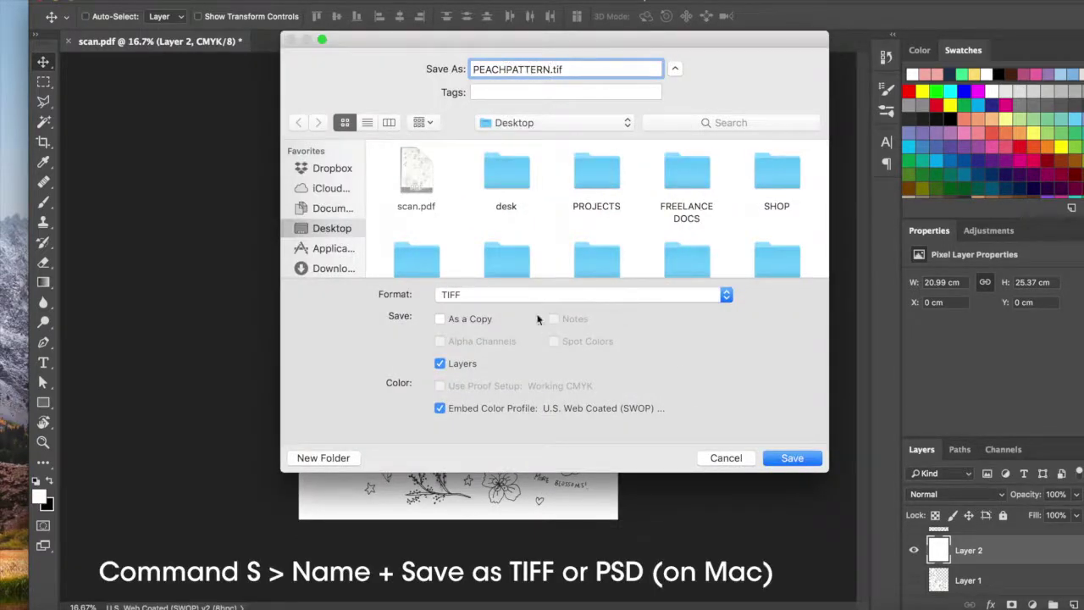
left_click(812, 462)
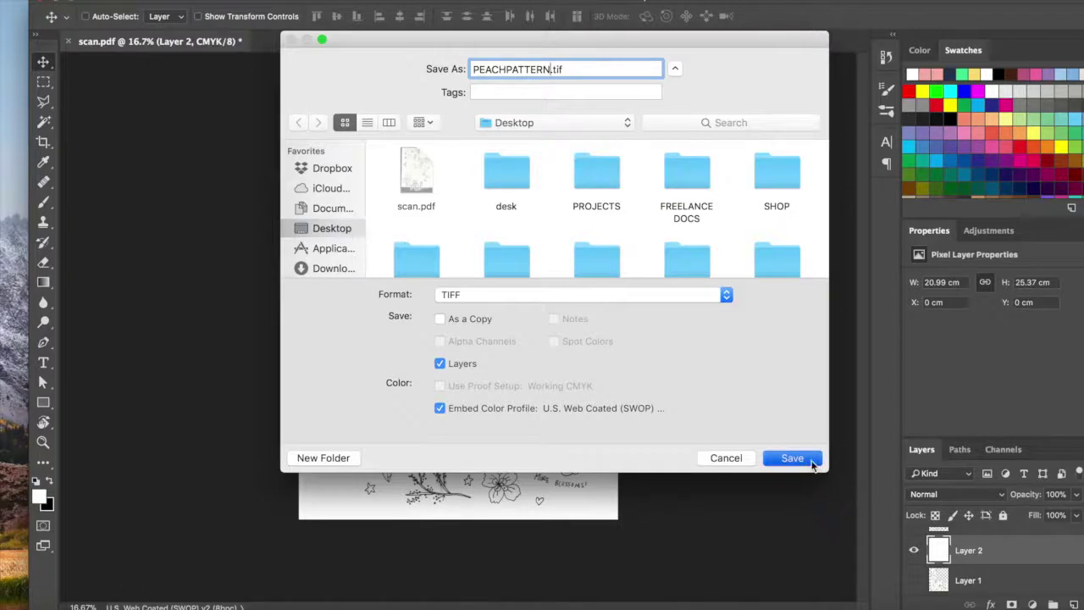
left_click(940, 243)
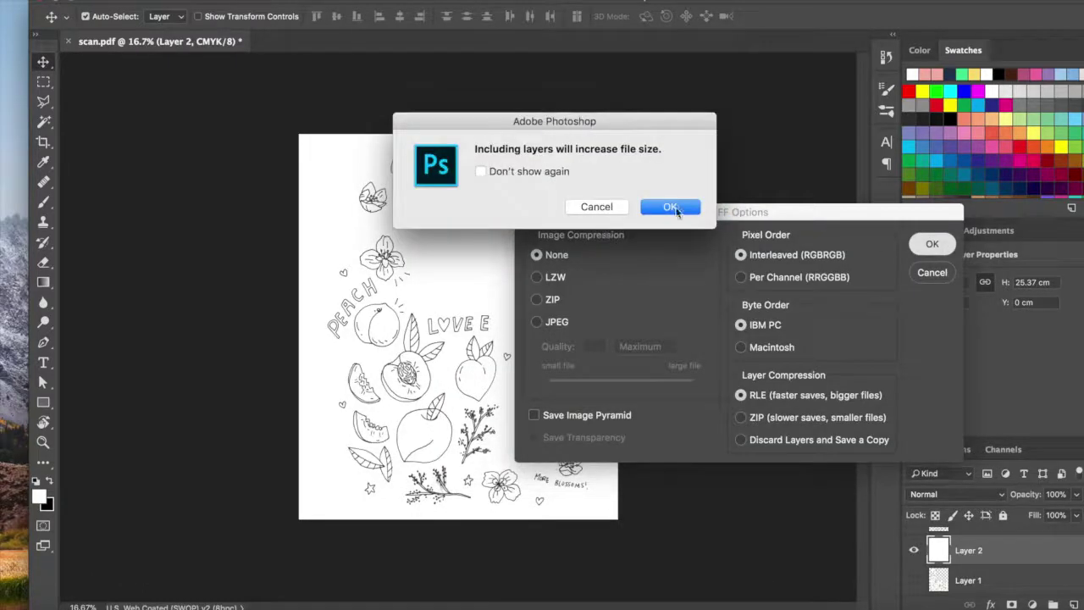
left_click(678, 209)
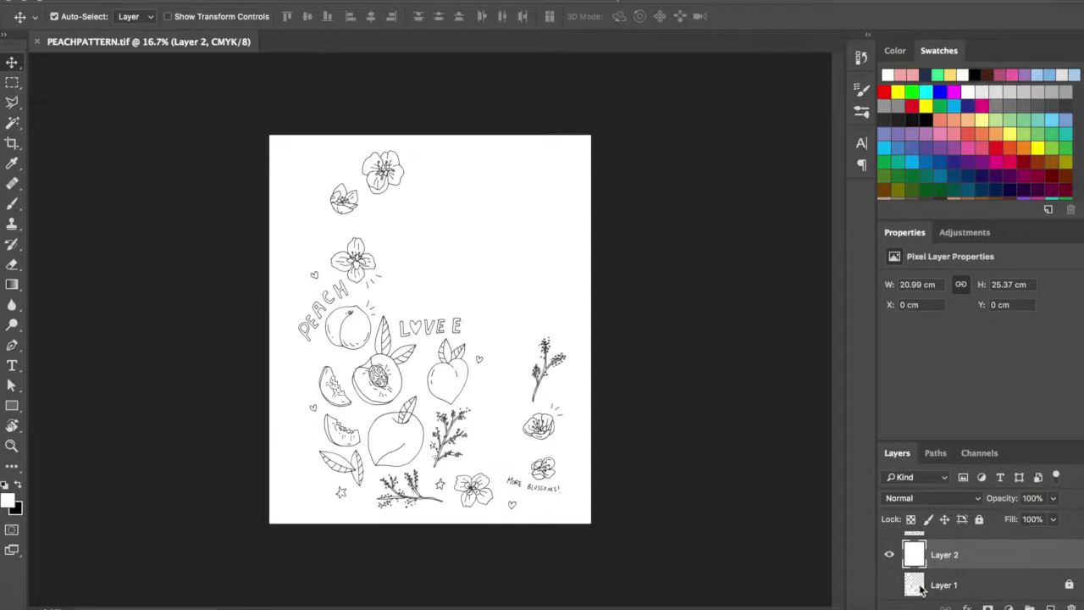
scroll(922, 591, "up", 1)
- Duplicate the Layer 1 copy line drawing and set the copy's blend mode to Multiply
left_click(912, 545)
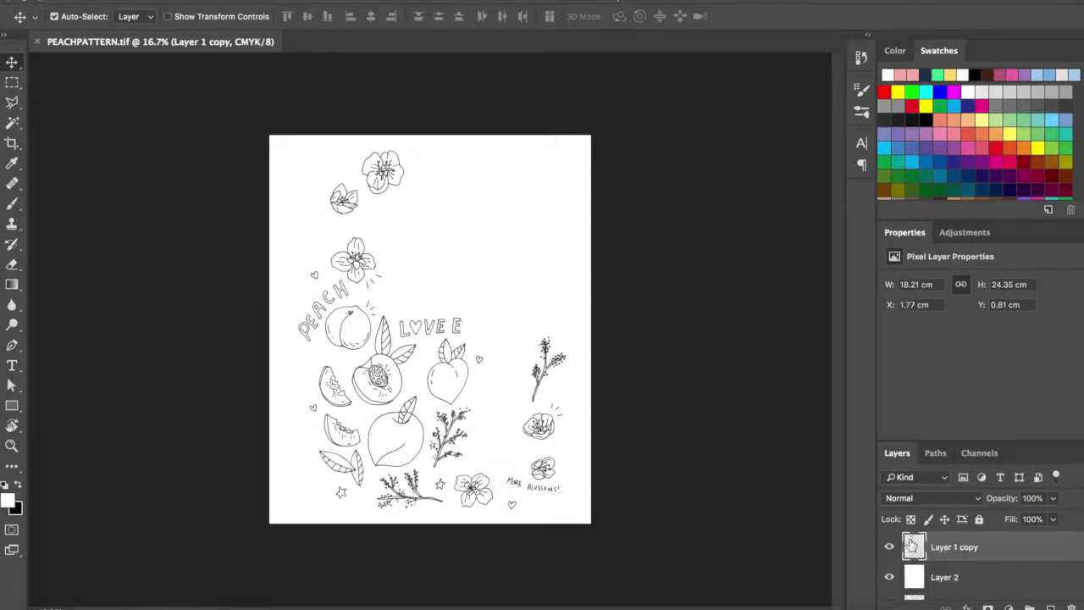
key("super+j")
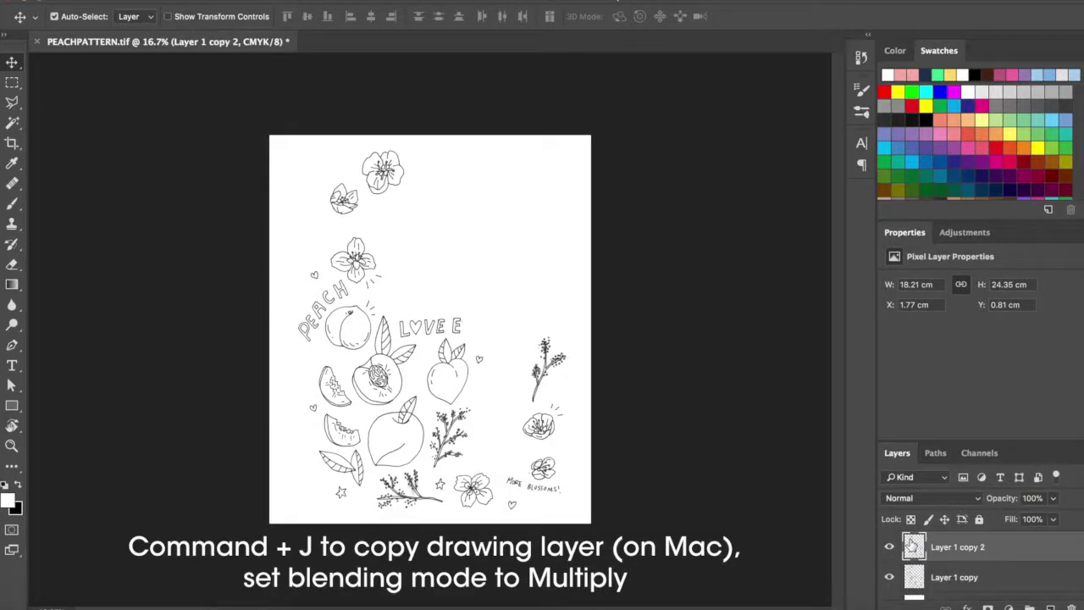
left_click(932, 500)
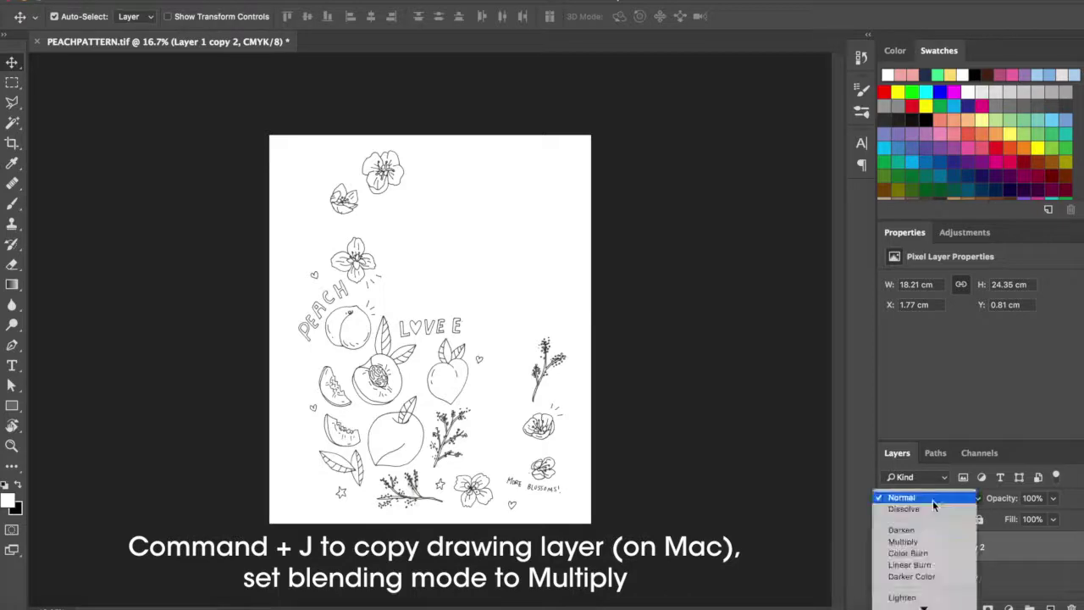
left_click(905, 540)
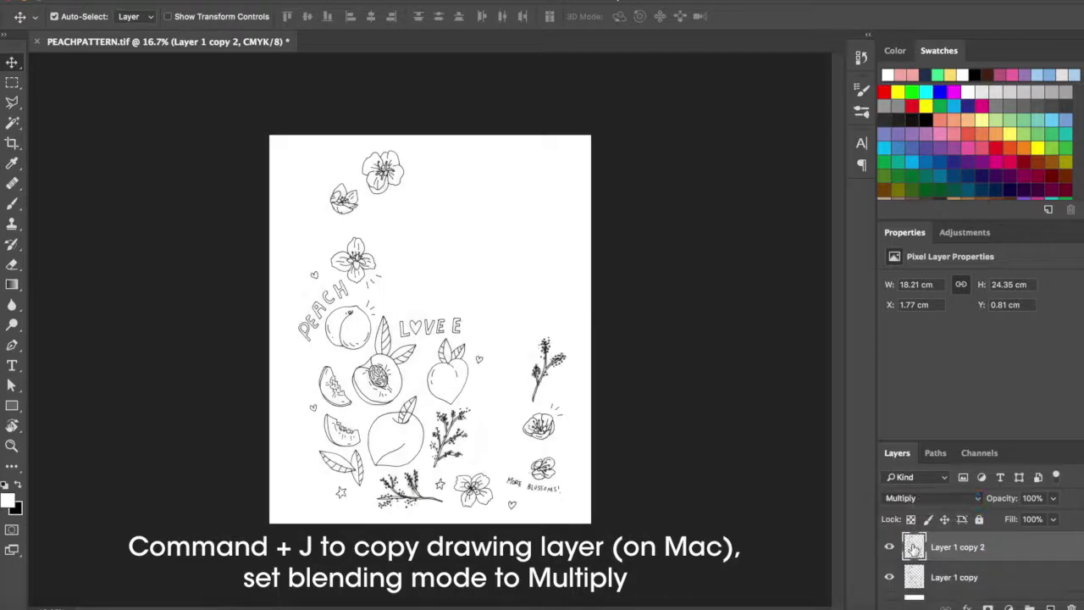
- Select both line drawing layers and merge them into Layer 1 copy 2
key("super+equal")
key("super+equal")
key("super+equal")
key("super+equal")
key("super+equal")
key("super+equal")
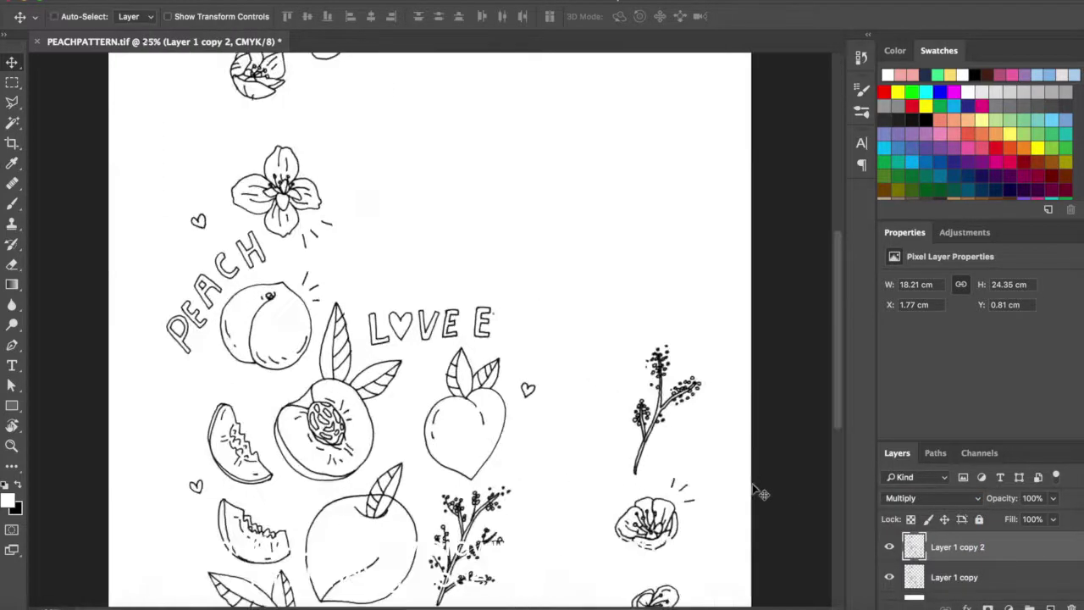
key("super+minus")
key("super+minus")
key("super+minus")
key("super+minus")
key("super+minus")
key("super+minus")
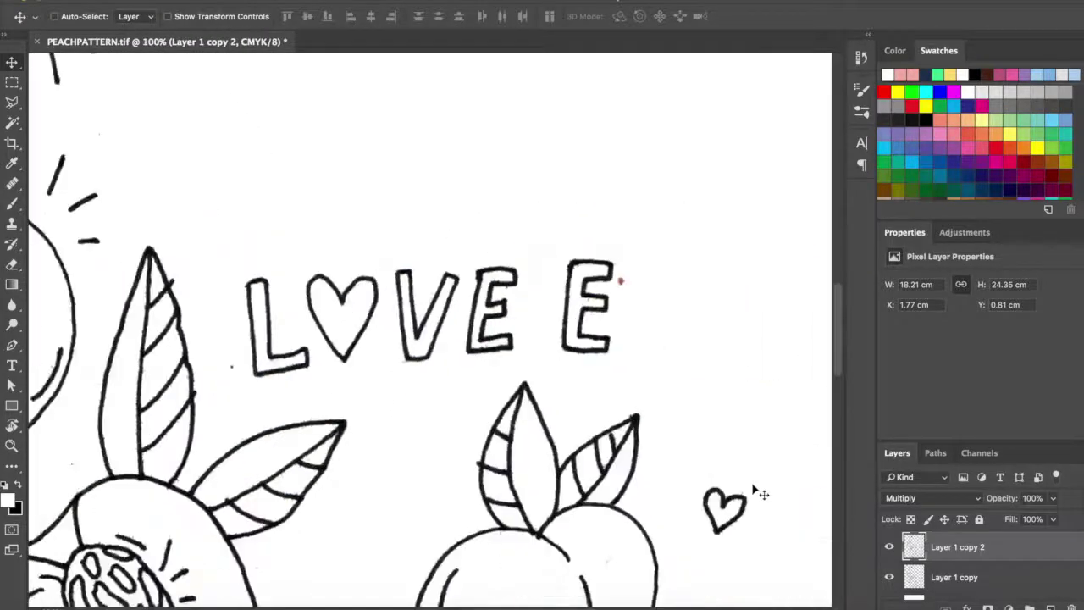
key("super")
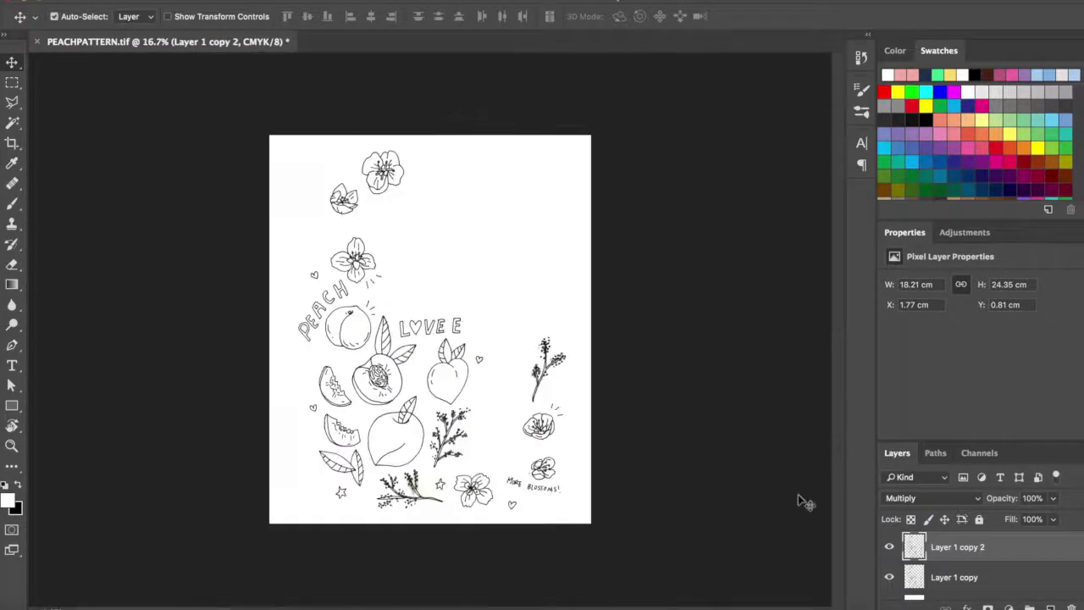
left_click(957, 579, "shift")
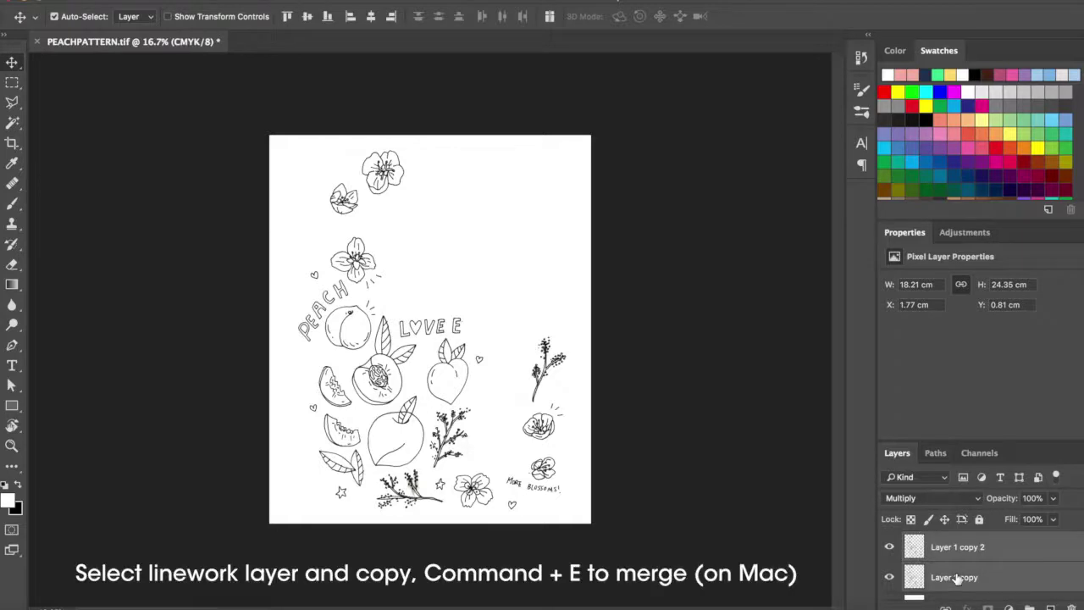
key("super+e")
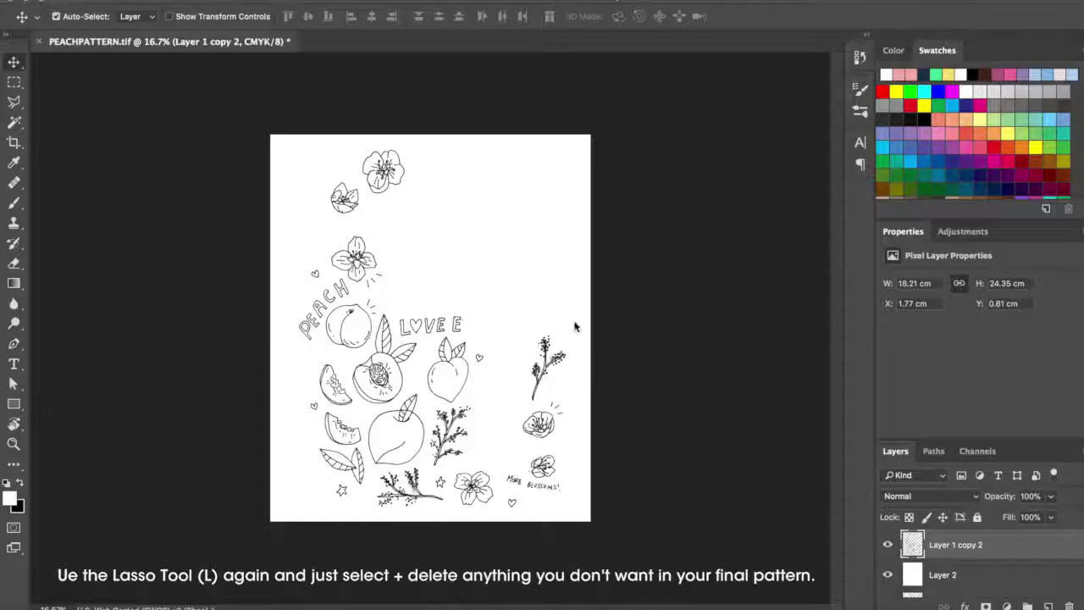
- Outline the three leafy sprigs with the Polygonal Lasso
key("super+plus")
key("l")
left_click(667, 324)
left_click(656, 233)
left_click(597, 224)
left_click(521, 370)
left_click(484, 355)
left_click(422, 370)
left_click(423, 440)
left_click(343, 445)
left_click(339, 530)
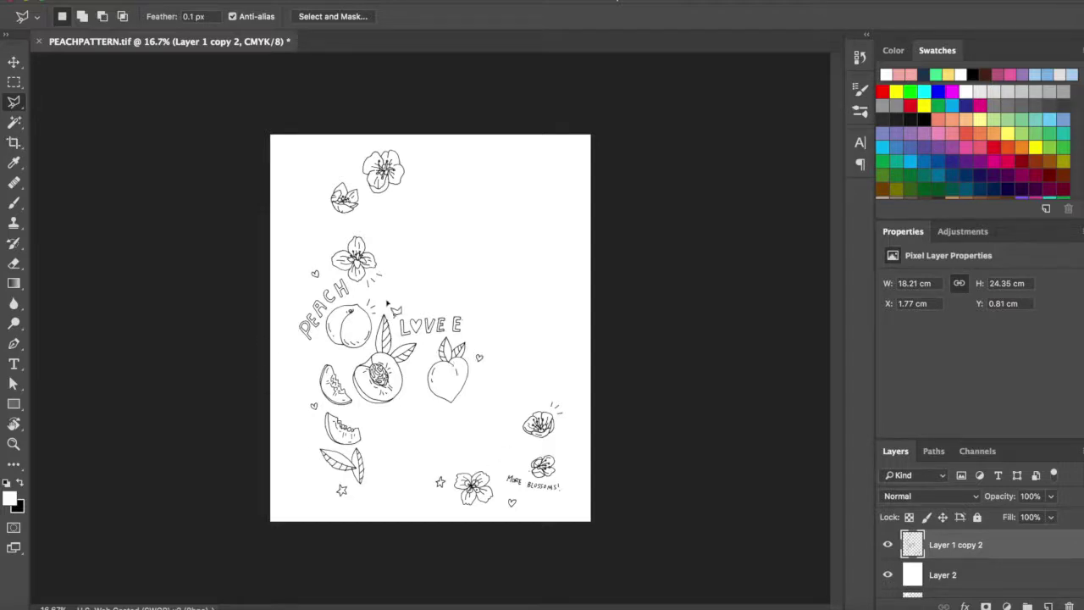
- Start outlining the central peaches and LOVE E lettering, then discard the unfinished selection
left_click(492, 393)
left_click(503, 322)
left_click(424, 294)
left_click(386, 303)
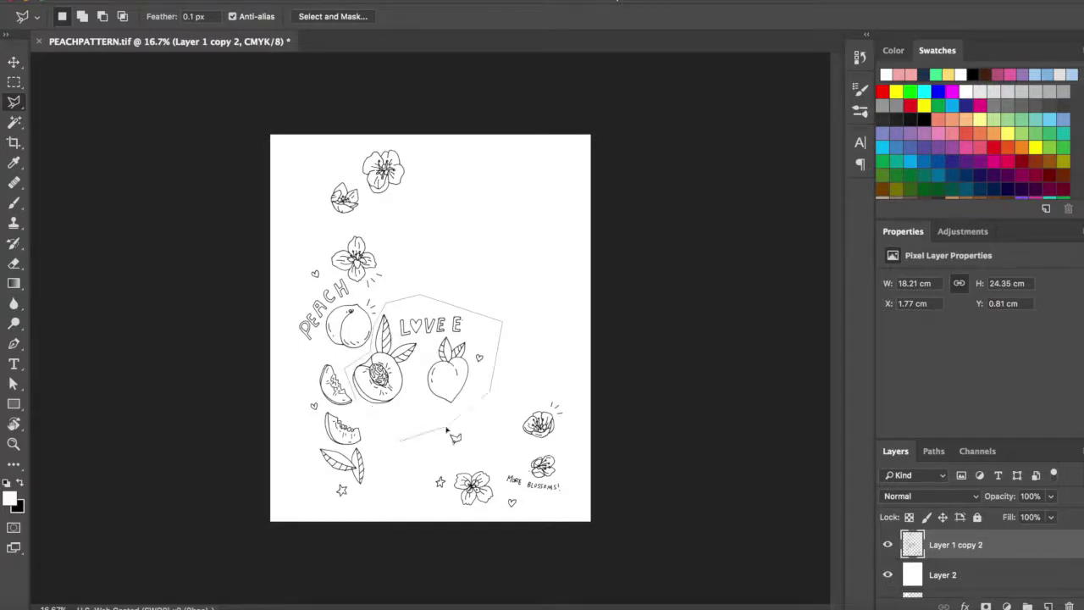
key("Escape")
- Shift the peaches and LOVE E lettering down and to the right
double_click(396, 434)
key("super+t")
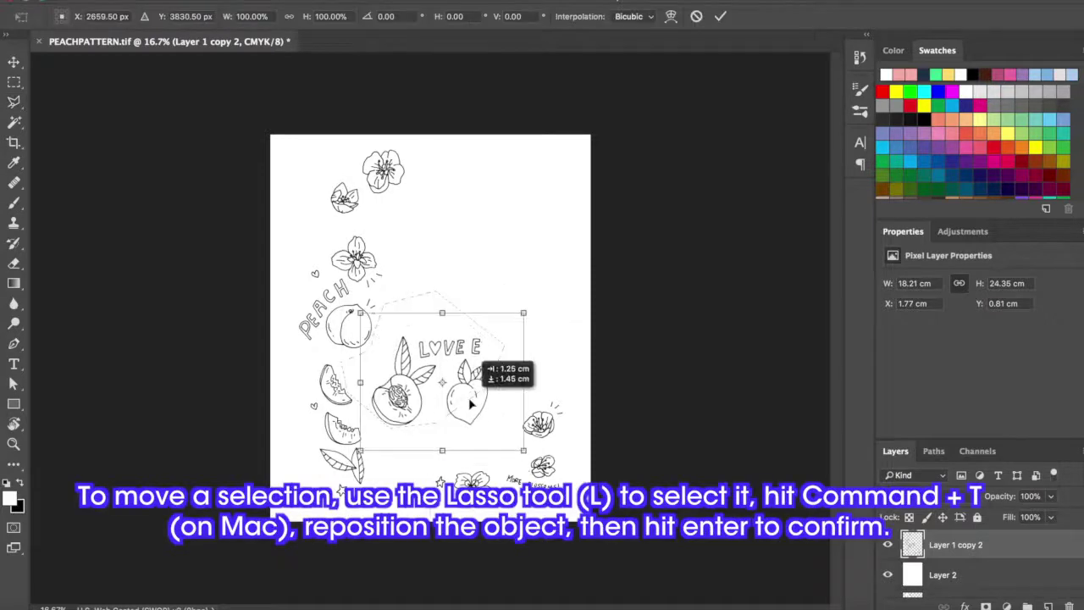
left_click_drag(451, 379, 471, 406)
key("Return")
- Move the bottom flower up to sit below the peaches
key("super+equal")
left_click_drag(365, 462, 525, 584)
key("super+t")
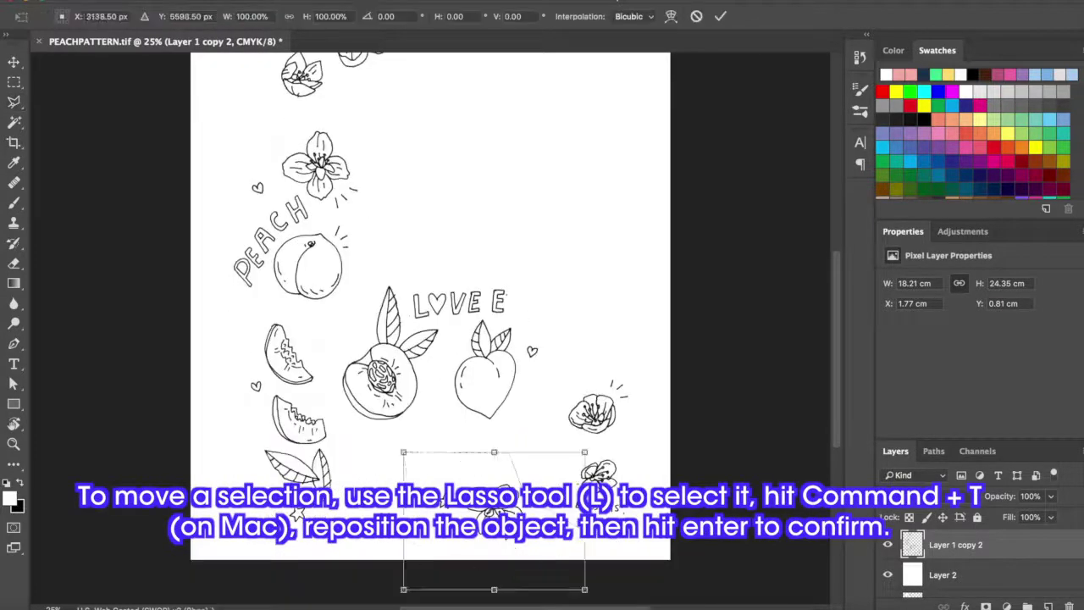
left_click_drag(447, 542, 451, 480)
key("Return")
- Move the right-side blossoms up and to the left
key("super+t")
left_click_drag(707, 363, 690, 319)
key("Return")
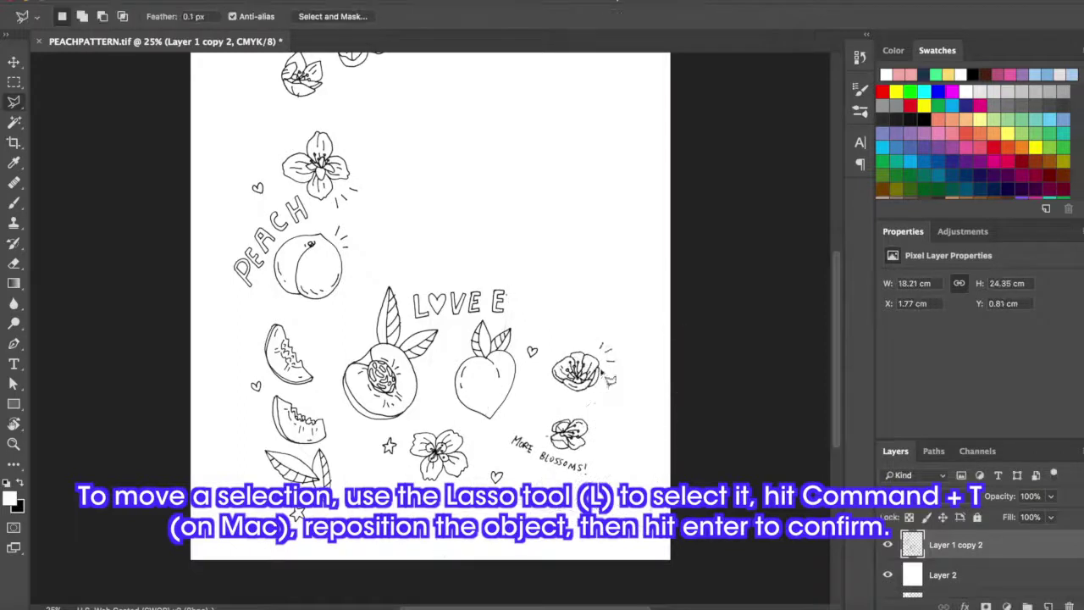
- Lasso the PEACH lettering with its peach and move the group to the right
left_click(248, 542)
scroll(261, 587, "up", 2)
left_click(204, 351)
left_click(225, 229)
left_click(339, 280)
left_click(386, 356)
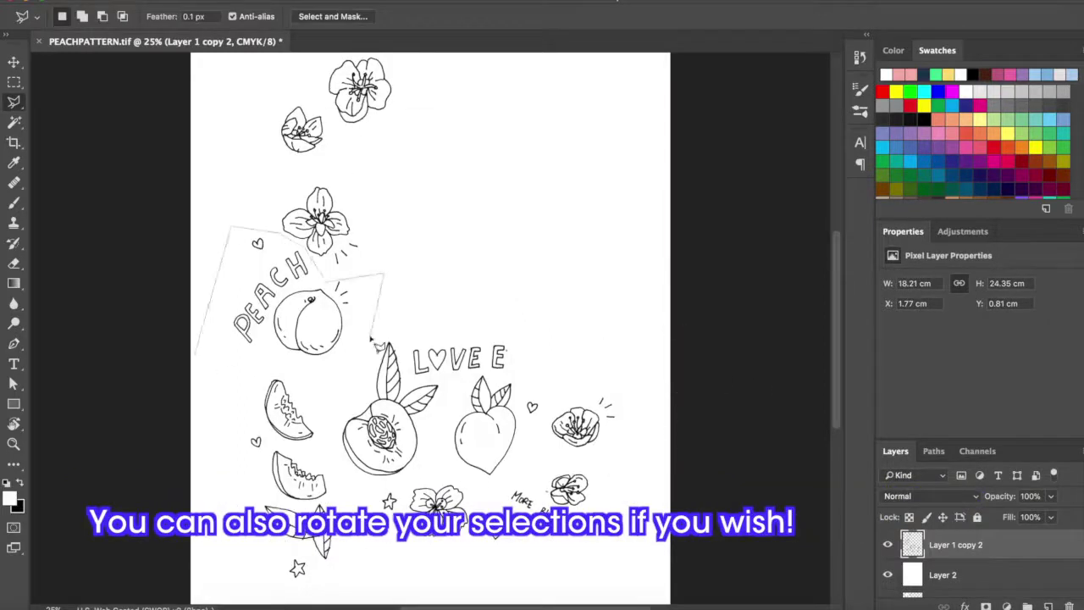
double_click(356, 394)
key("super+t")
left_click_drag(340, 333, 587, 287)
key("Return")
- Move the flower up near the top blossoms
left_click(246, 178)
left_click(385, 182)
double_click(263, 275)
key("super+t")
left_click_drag(316, 222, 364, 145)
key("Return")
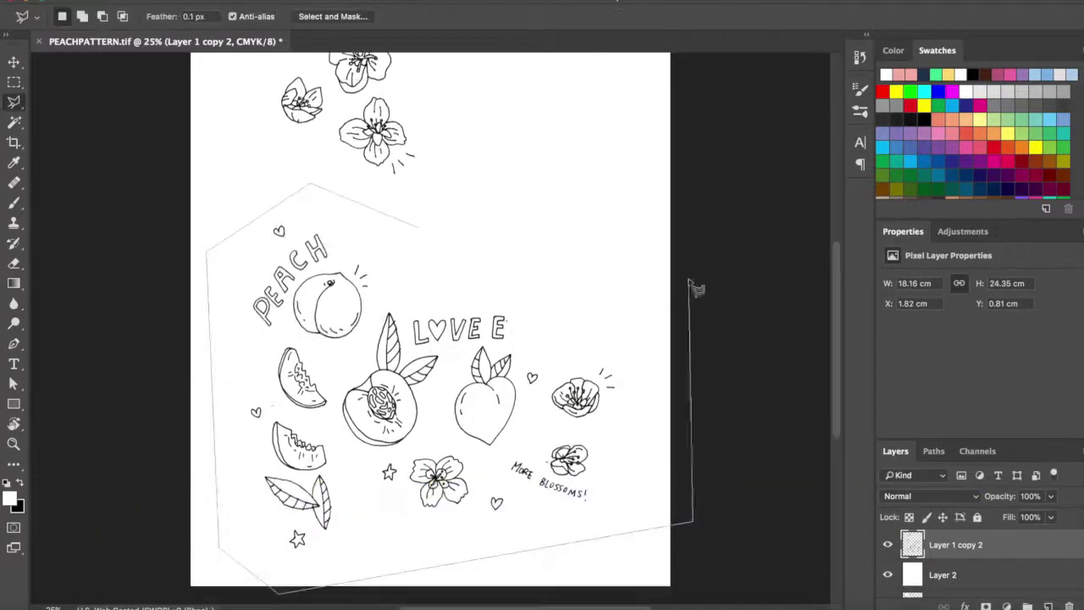
- Shift the large group of enclosed drawings slightly up and left
double_click(693, 288)
key("super+t")
left_click_drag(381, 381, 376, 358)
key("Return")
- Move the bottom leaves to the right
double_click(288, 542)
key("super+t")
left_click_drag(305, 500, 335, 485)
key("Return")
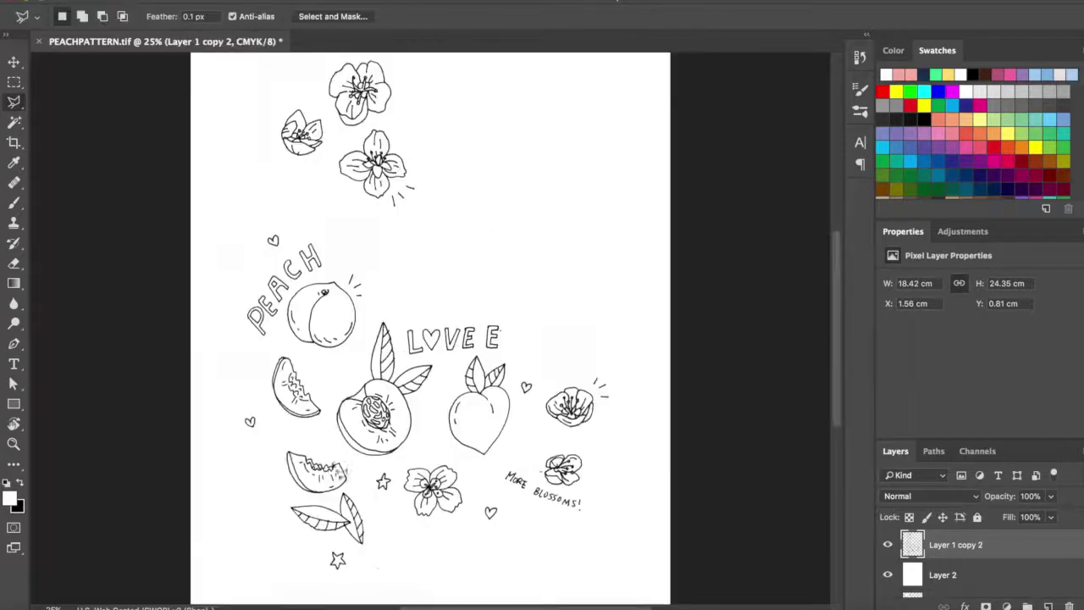
- Move the upper-right blossom down to the bottom of the page
left_click(445, 207)
left_click(339, 157)
double_click(364, 233)
key("super+t")
left_click_drag(351, 176, 497, 560)
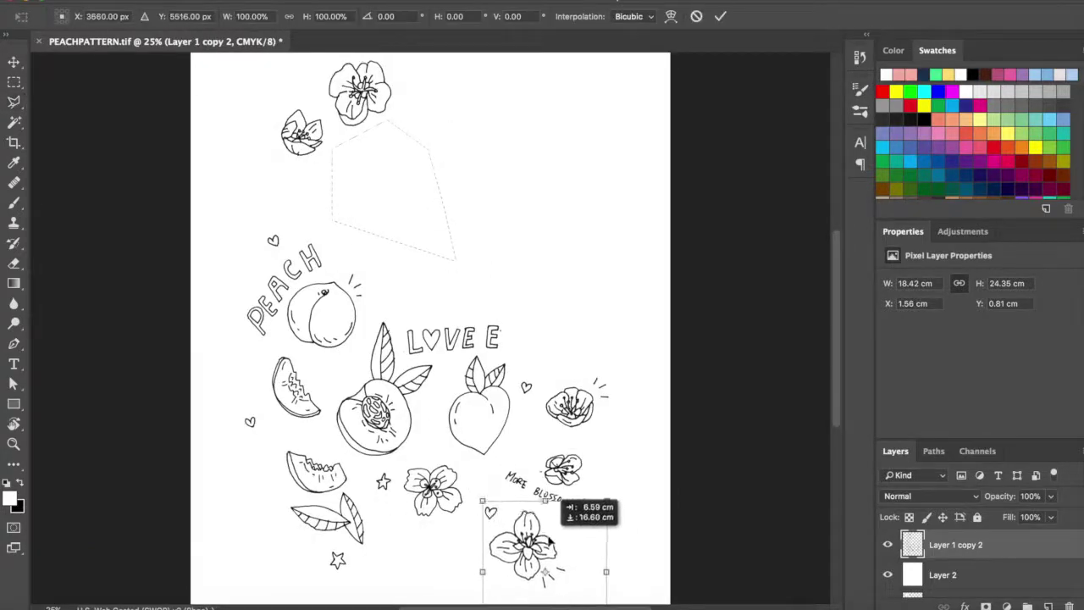
key("Return")
- Zoom out and move the top flowers down and to the right
key("super+minus")
left_click(290, 163)
left_click(399, 252)
double_click(472, 92)
key("super+t")
mouse_move(407, 174)
left_mouse_down()
mouse_move(480, 279)
mouse_move(514, 303)
left_mouse_up()
key("Return")
- Recommit the transforms on the moved flower and bottom leaves, zooming back in
key("super+t")
key("Return")
key("super+t")
key("Escape")
key("super+plus")
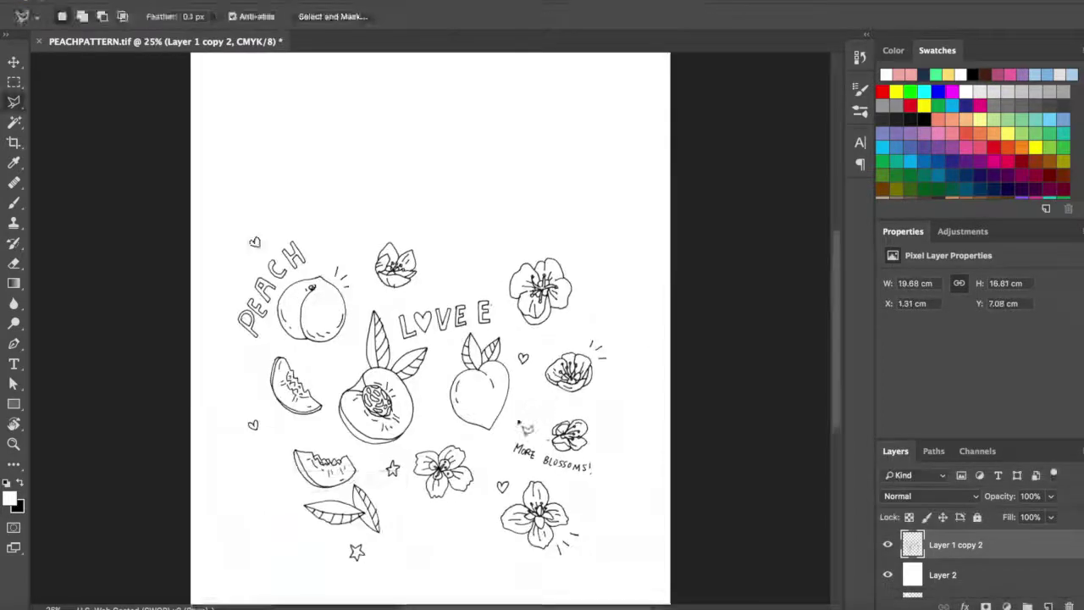
key("super+t")
key("Return")
- Move the top-left heart to the right
left_click(231, 154)
left_click(281, 161)
double_click(254, 213)
key("super+t")
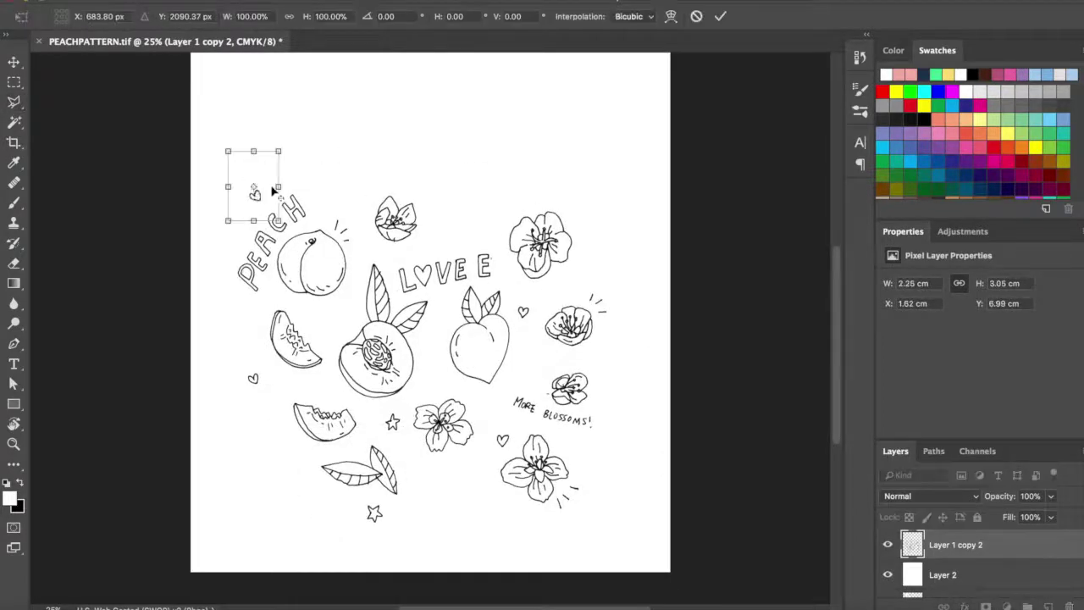
left_click_drag(271, 186, 447, 230)
key("Return")
- Move the bottom star up beside the top flower
left_click(419, 553)
left_click(351, 542)
double_click(356, 500)
key("super+t")
mouse_move(374, 517)
left_mouse_down()
mouse_move(487, 205)
mouse_move(498, 221)
left_mouse_up()
key("Return")
- Move the left heart lower in the drawing
left_click(227, 398)
left_click(254, 352)
double_click(276, 406)
key("super+t")
left_click_drag(253, 379, 436, 480)
key("Return")
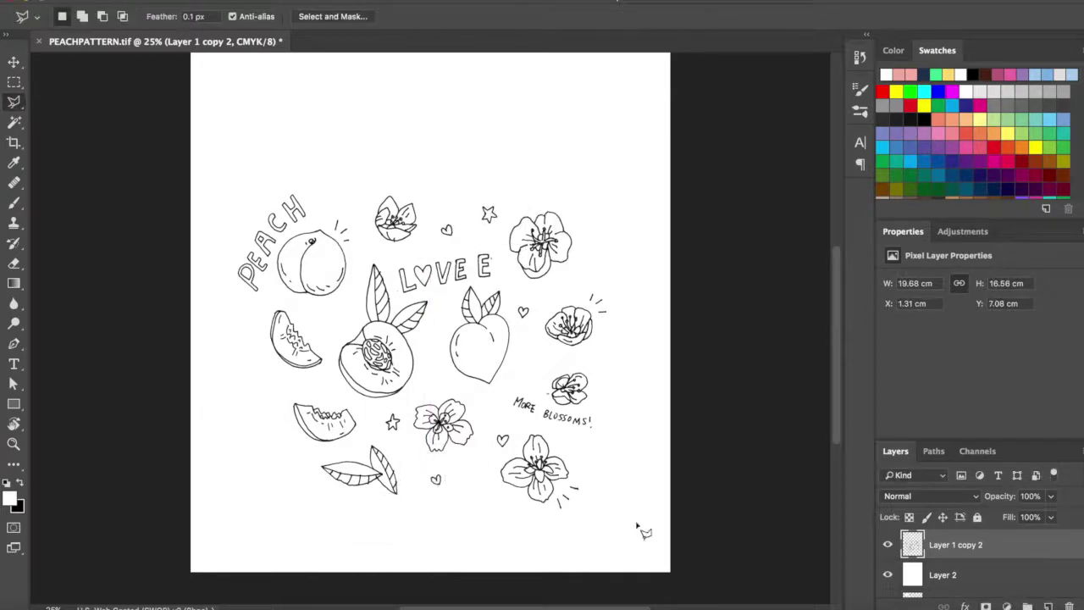
- Nudge the small blossom by MORE BLOSSOMS slightly upward
left_click(542, 364)
double_click(597, 423)
key("super+t")
left_click_drag(572, 392, 569, 383)
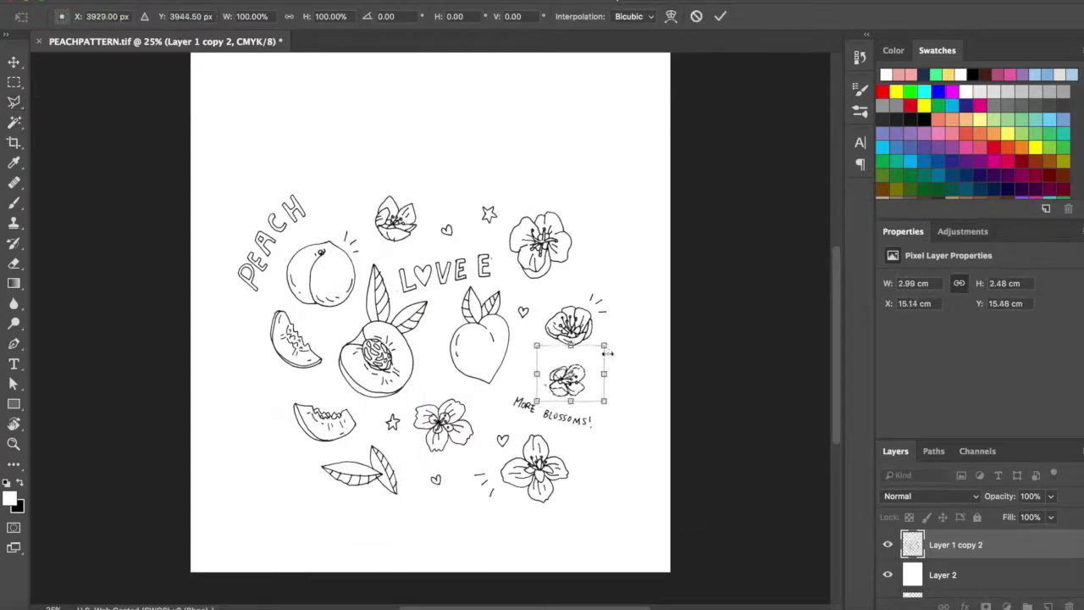
key("Return")
- Lasso the word PEACH and rotate it
scroll(620, 494, "up", 3)
key("e")
scroll(424, 229, "down", 5)
key("l")
scroll(218, 206, "up", 2)
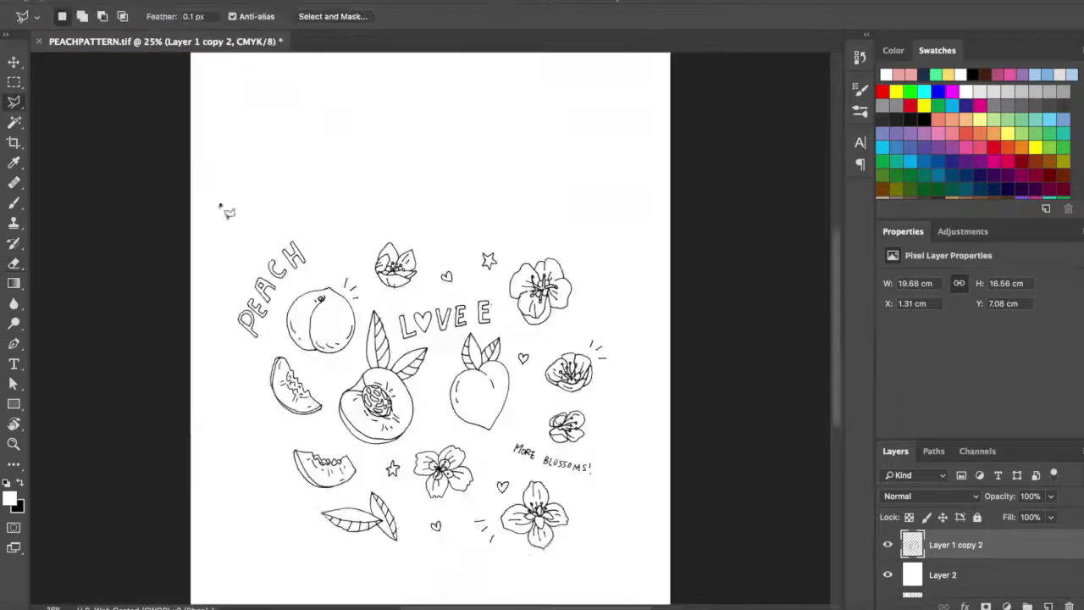
left_click(245, 195)
left_click(208, 337)
left_click(250, 370)
double_click(348, 268)
key("super+t")
mouse_move(254, 193)
left_mouse_down()
mouse_move(272, 218)
mouse_move(339, 254)
left_mouse_up()
key("Return")
- Select the blossom near the star, commit its transform, and switch to the Eraser
left_click(399, 462)
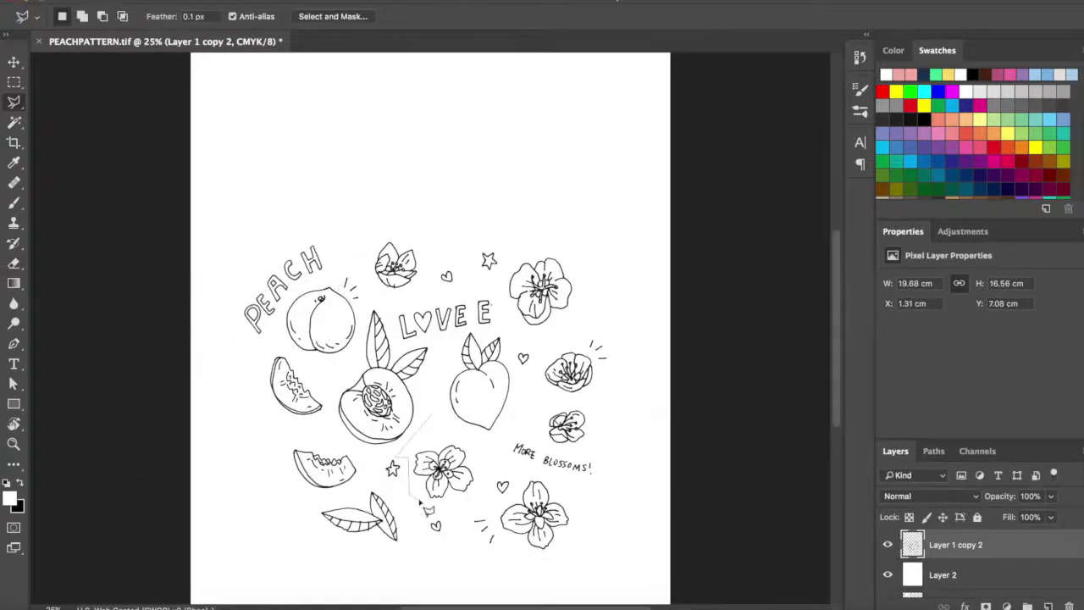
double_click(493, 462)
key("super+t")
key("Return")
key("e")
scroll(218, 319, "up", 3)
scroll(218, 319, "down", 4)
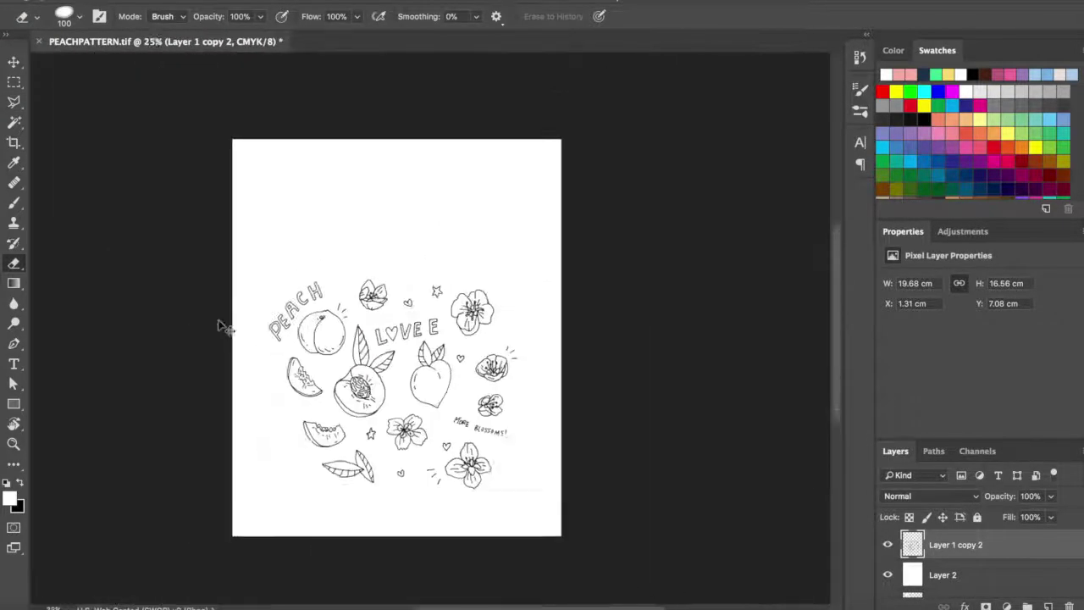
- Invert background Layer 2 to black with Cmd+I and zoom in to check the pale linework
scroll(223, 322, "up", 1)
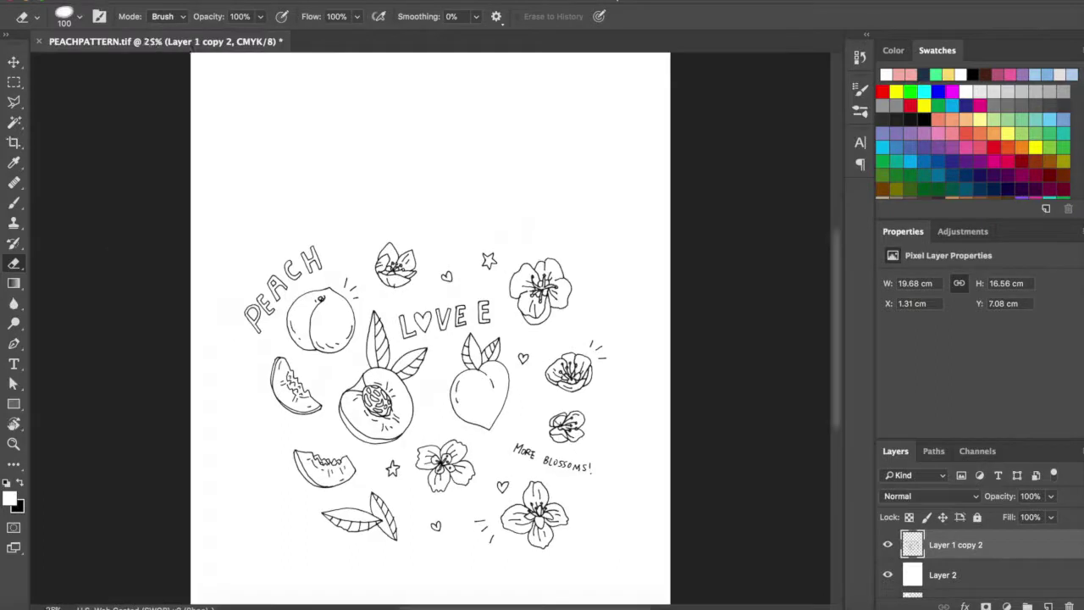
left_click(937, 569)
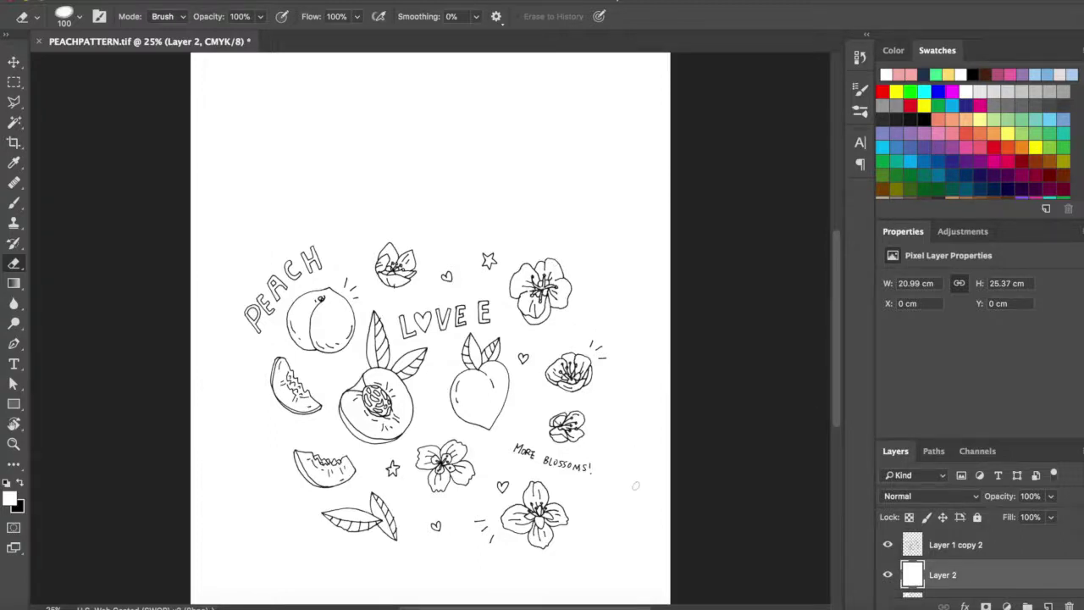
key("super+i")
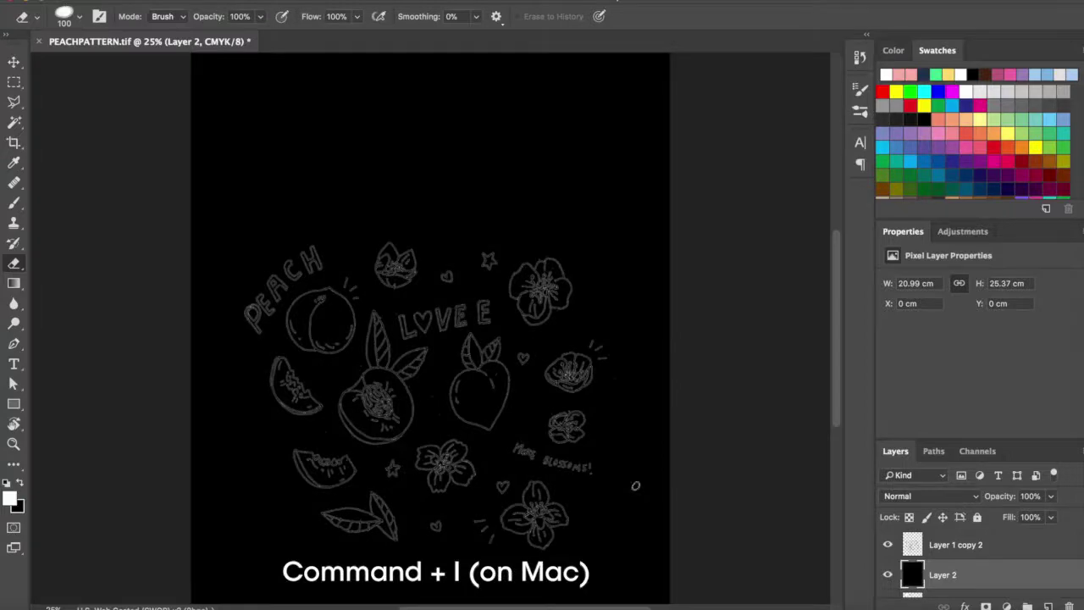
scroll(635, 485, "down", 3)
key("super+equal")
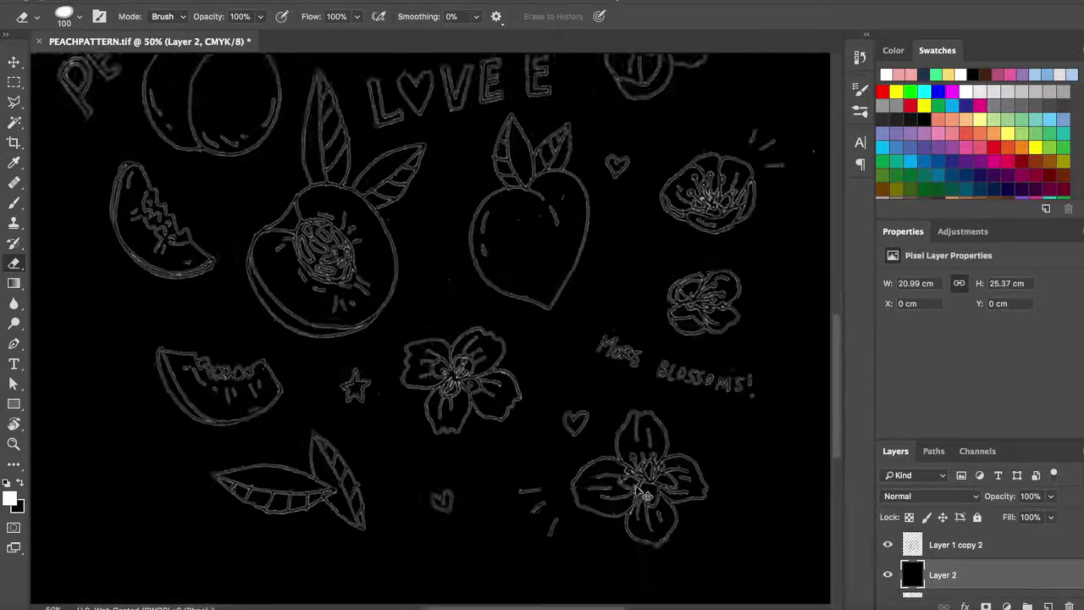
key("super+equal")
key("super+equal")
key("super+minus")
key("super+minus")
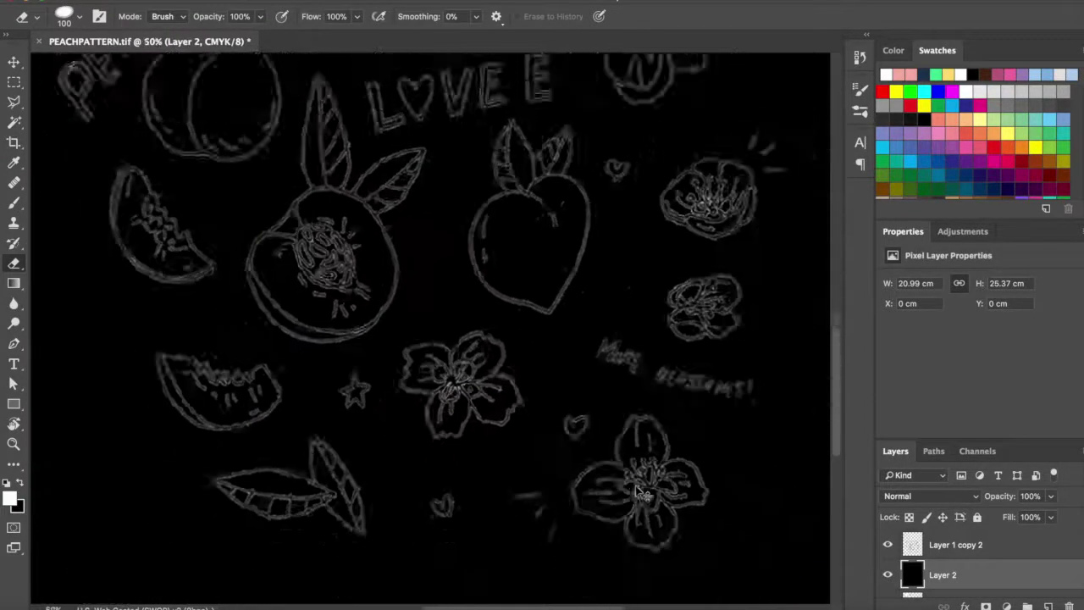
key("super+minus")
key("super+minus")
key("super+minus")
key("super+minus")
key("super+equal")
key("super+equal")
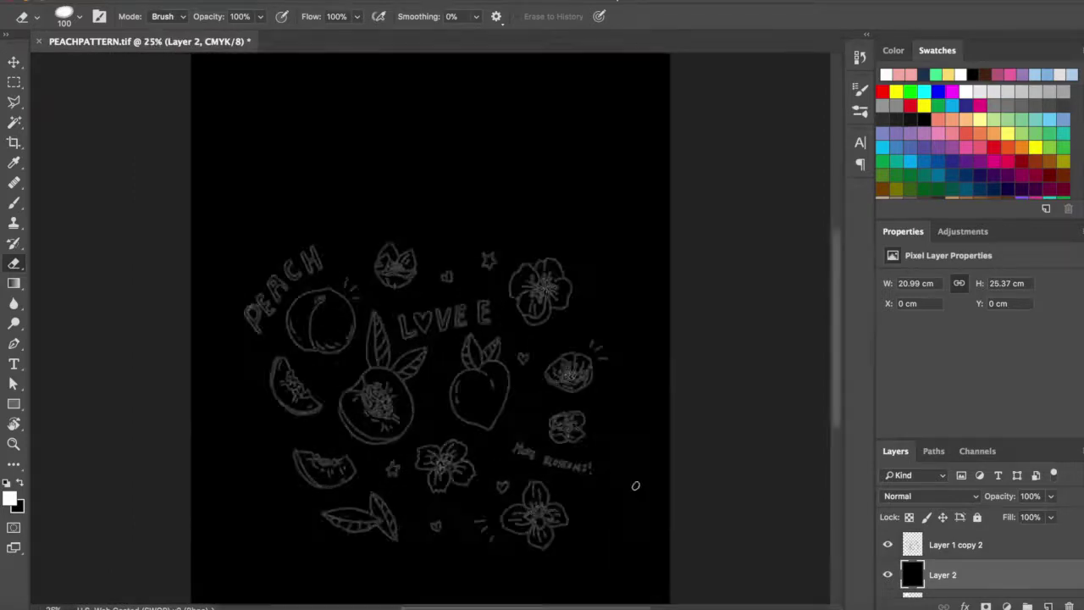
scroll(636, 485, "down", 2)
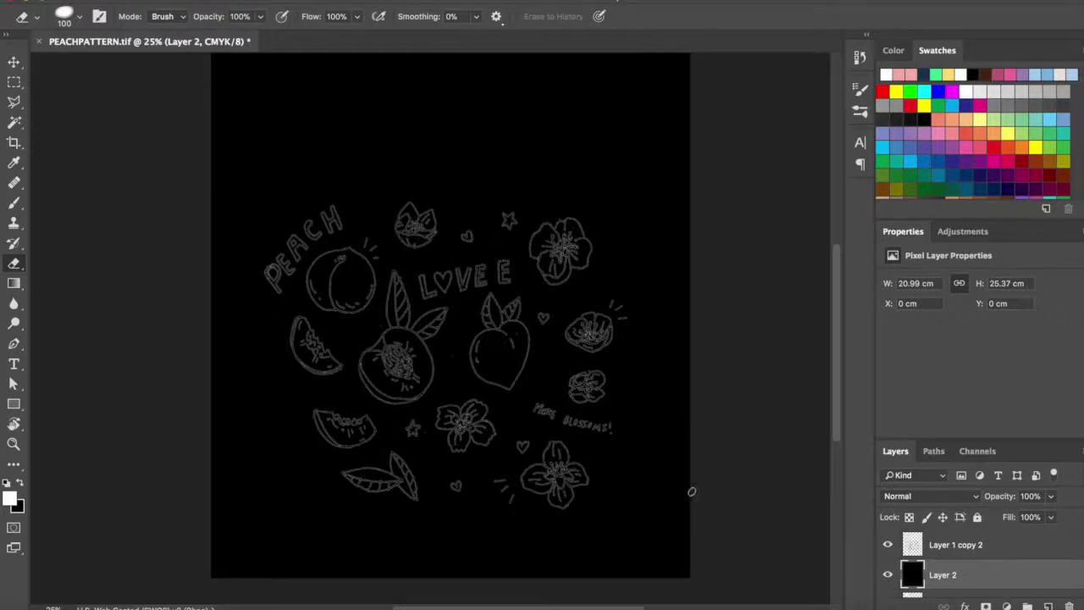
- Marquee the bottom strip and delete it, then undo since it hit the background
key("m")
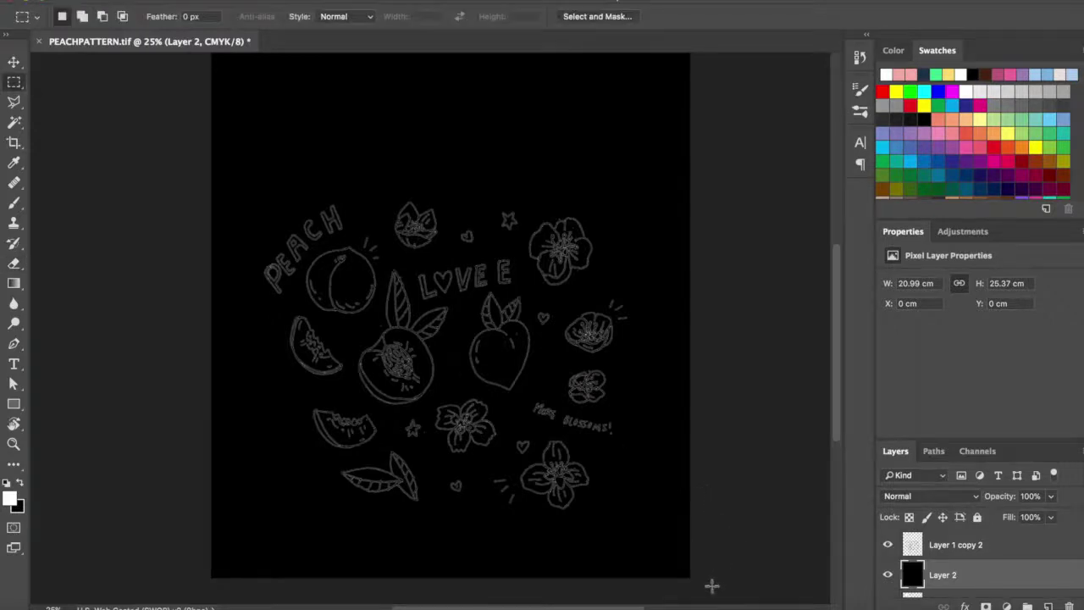
left_click_drag(714, 581, 127, 544)
key("Delete")
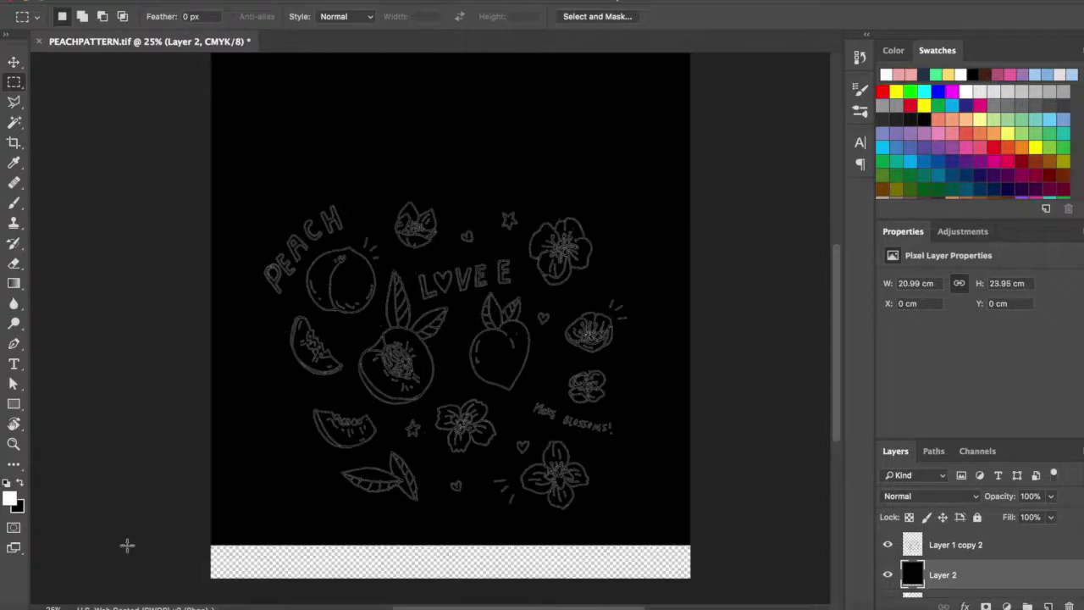
key("ctrl+z")
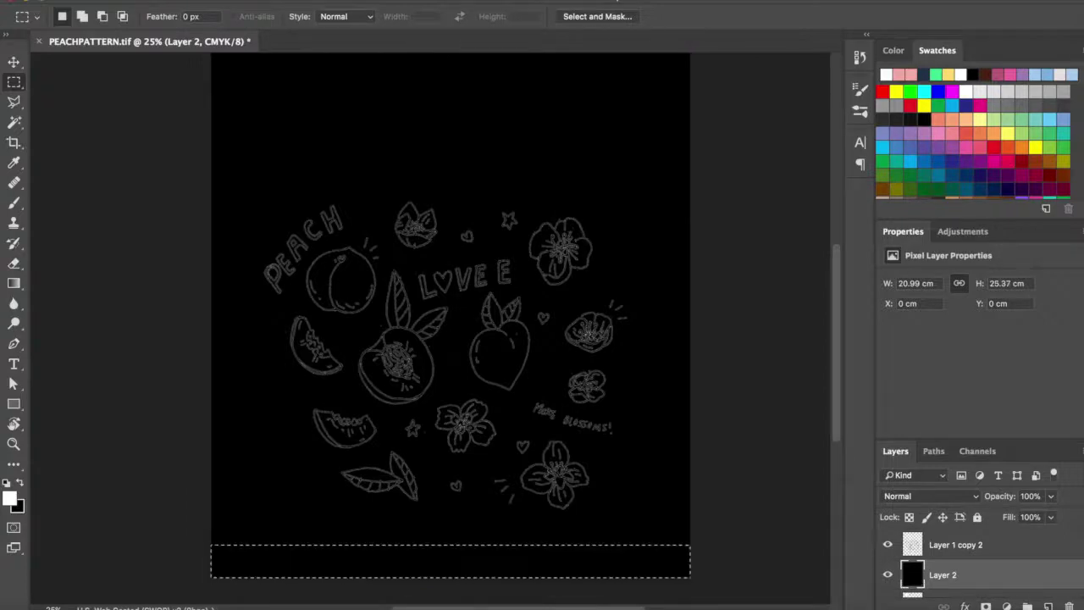
- On Layer 1 copy 2, clear stray marks along the right edge strip
left_click(928, 547)
left_click_drag(721, 597, 160, 508)
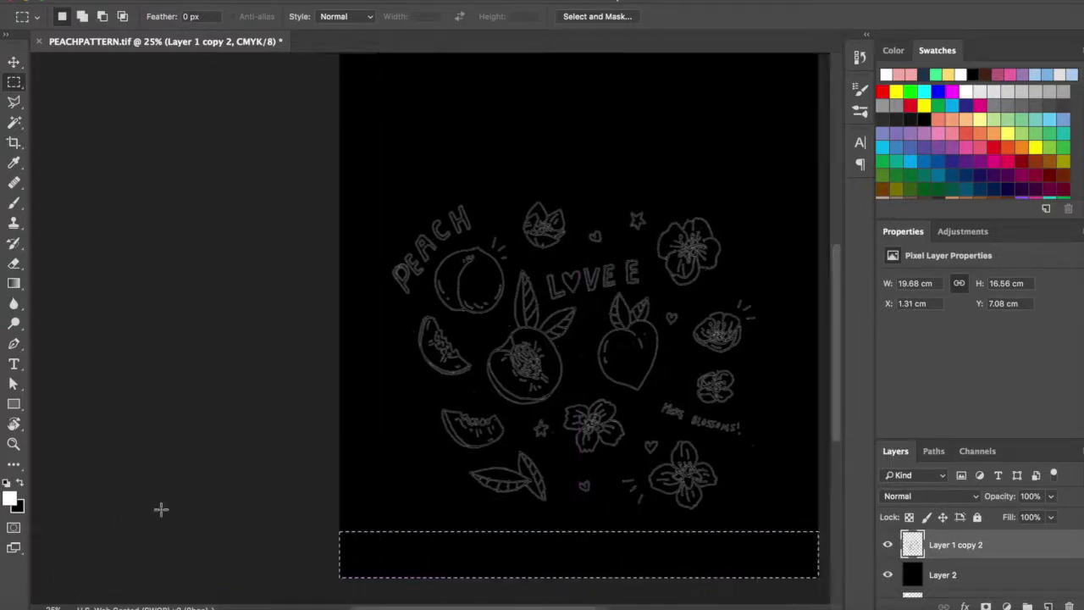
key("ctrl+minus")
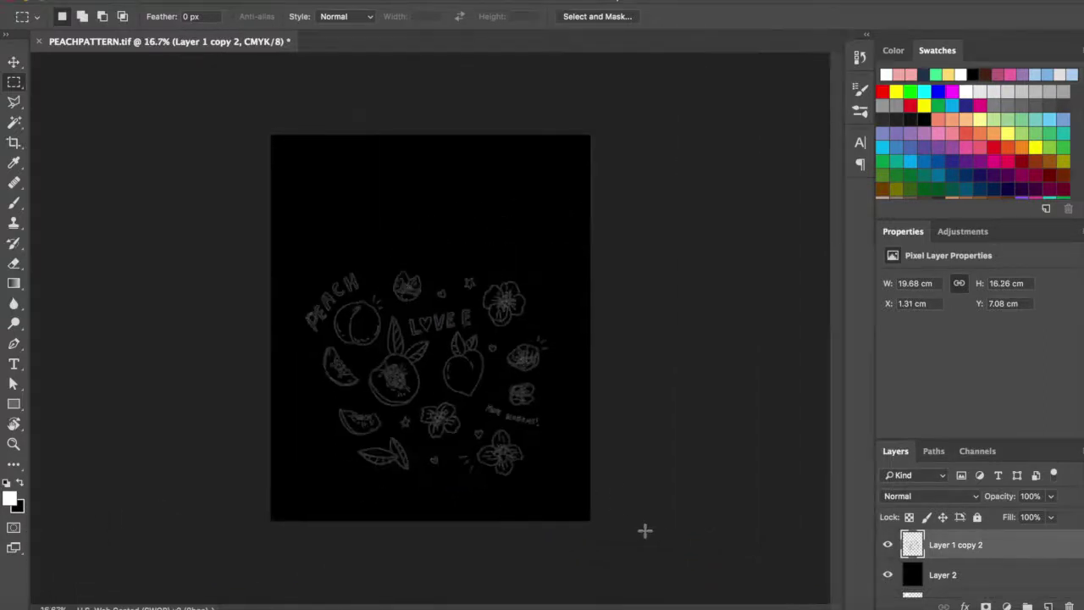
left_click_drag(645, 531, 554, 113)
key("Delete")
key("ctrl+d")
- Clear stray marks along the left edge strip of the linework
left_click_drag(249, 119, 644, 164)
key("ctrl+d")
left_click_drag(263, 127, 296, 560)
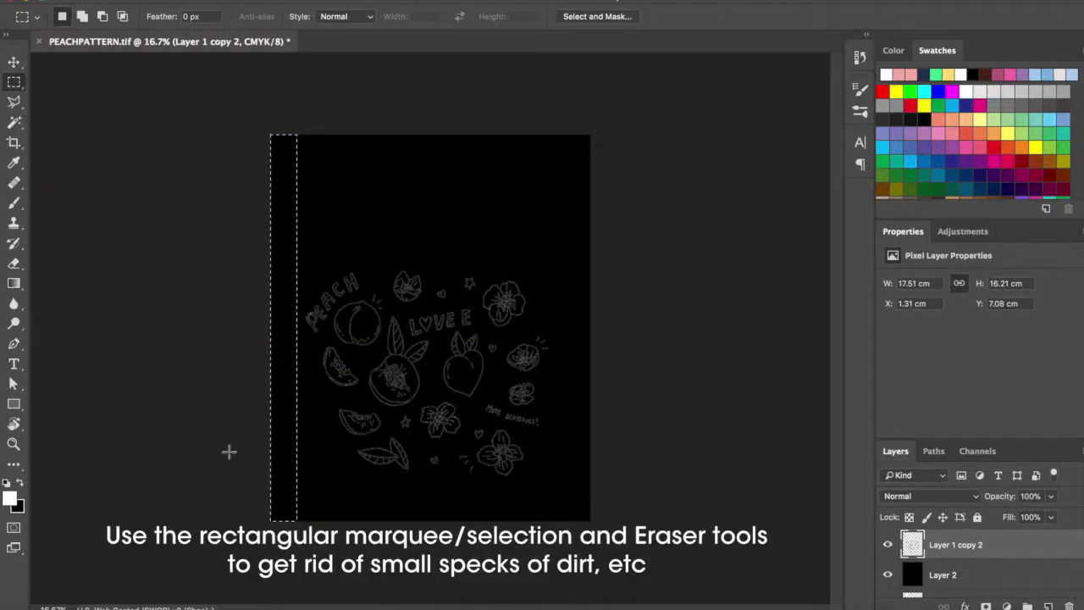
key("Delete")
key("ctrl+d")
- Zoom in on the lower drawings and erase small specks with the Eraser
key("ctrl+plus")
key("ctrl+plus")
key("ctrl+plus")
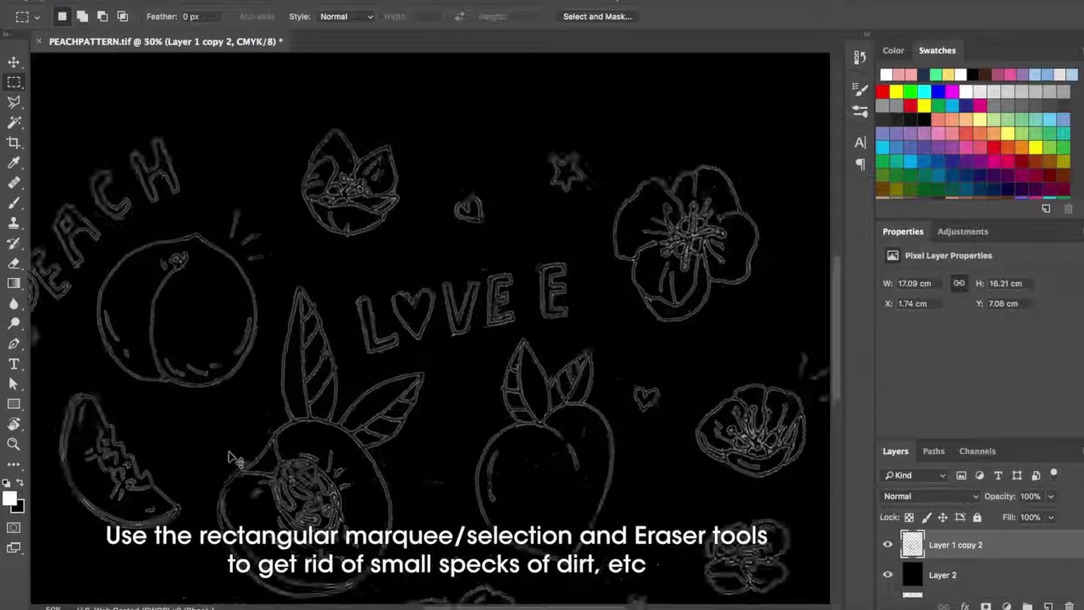
key("ctrl+plus")
scroll(450, 406, "down", 10)
key("e")
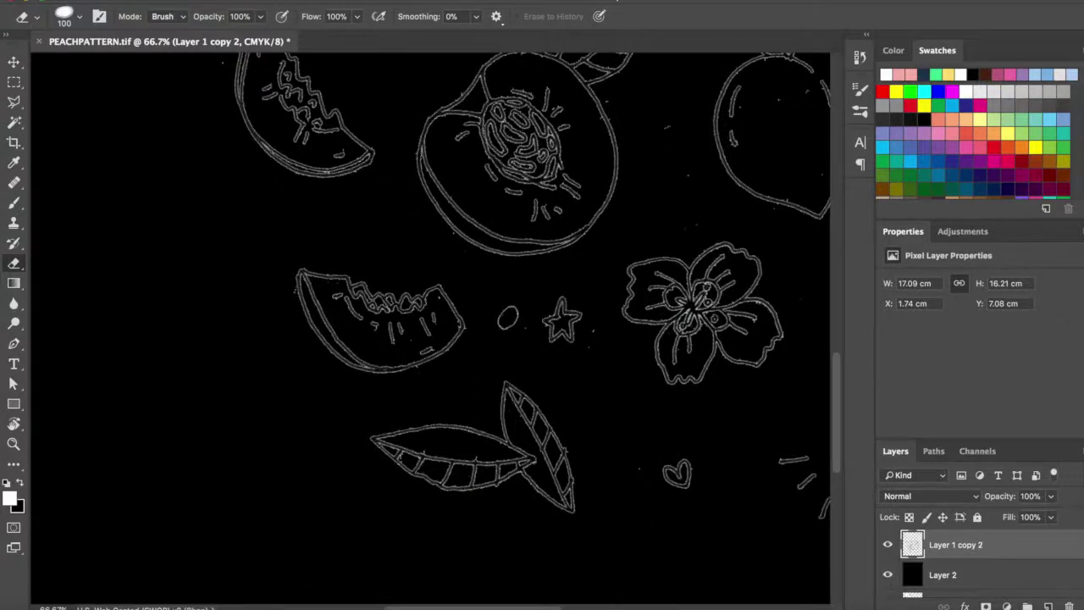
scroll(642, 467, "right", 3)
scroll(641, 467, "up", 1)
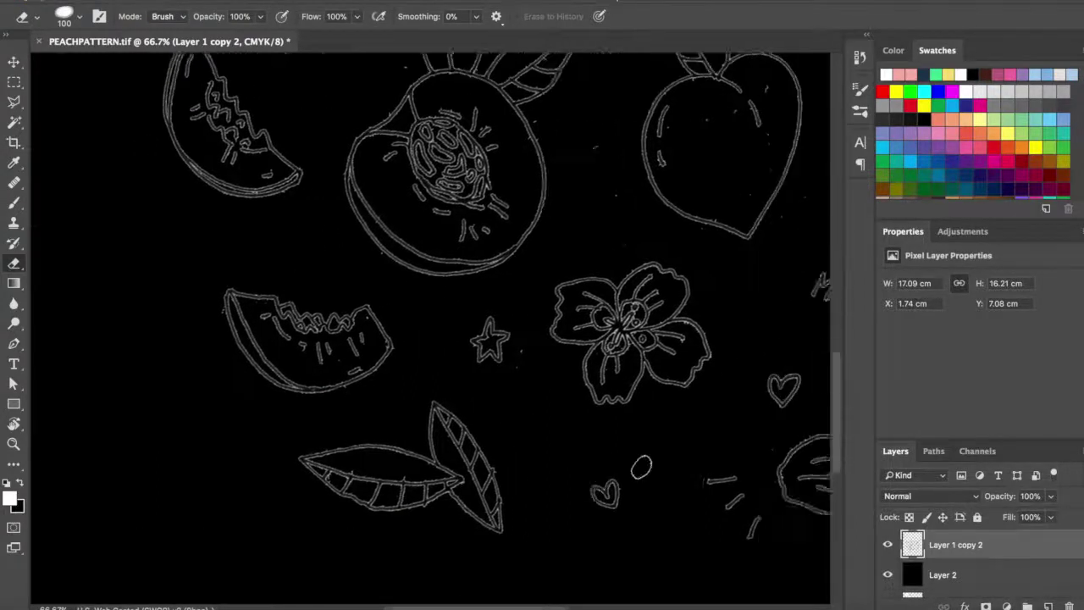
scroll(641, 467, "up", 4)
scroll(642, 467, "right", 3)
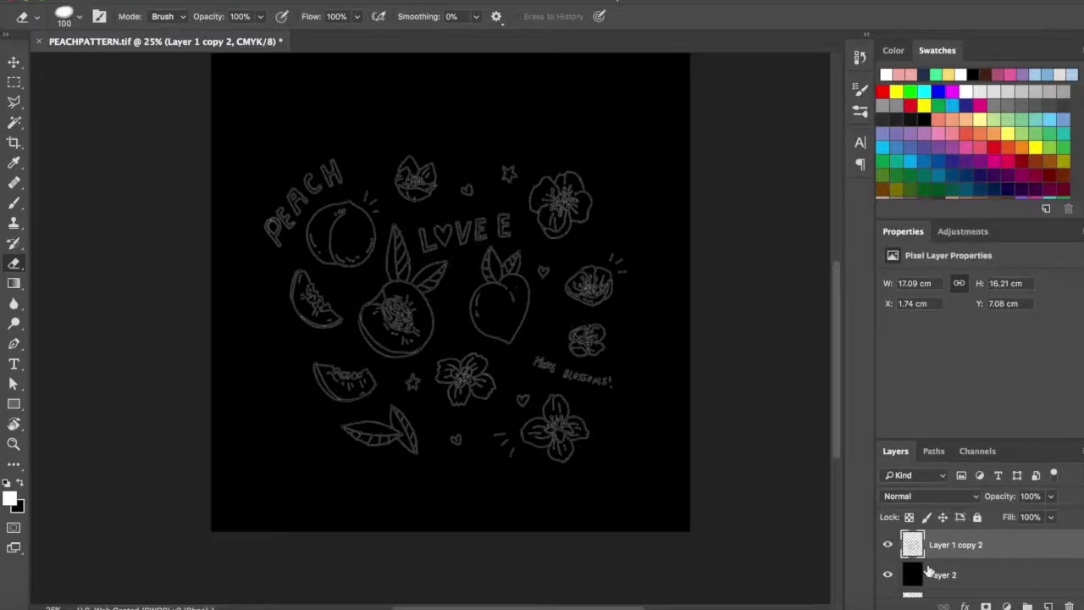
- Invert Layer 2 back to white and commit a transform on the small heart
left_click(929, 575)
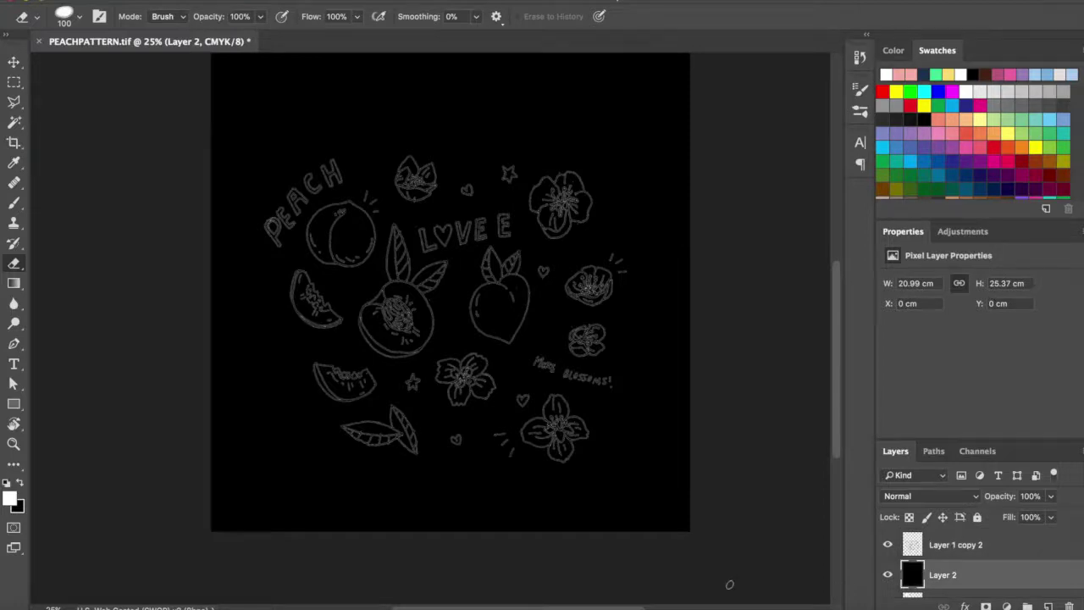
key("super+i")
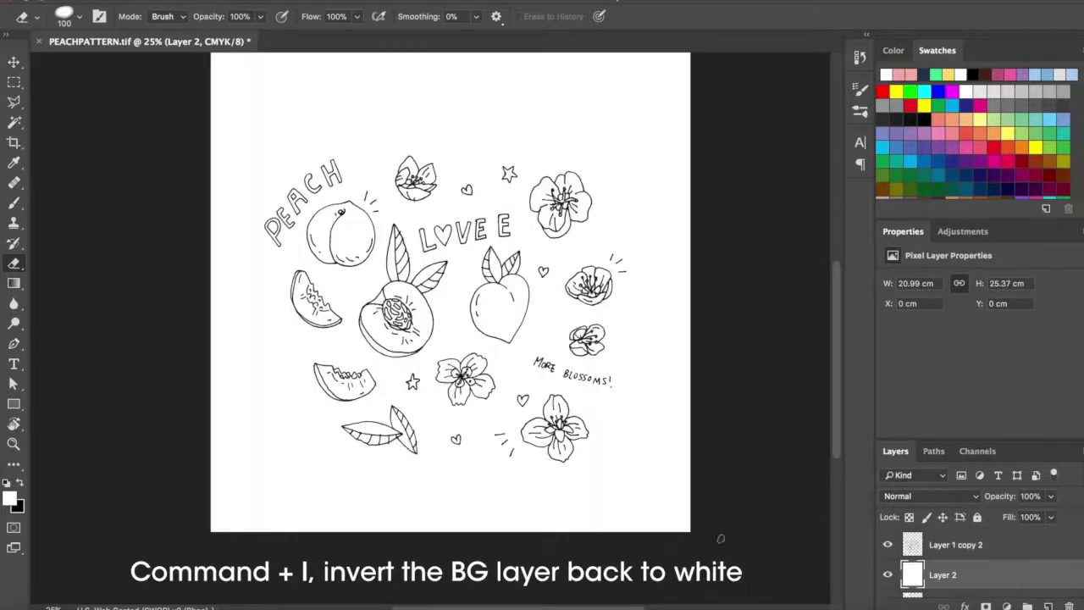
key("alt+]")
key("super+t")
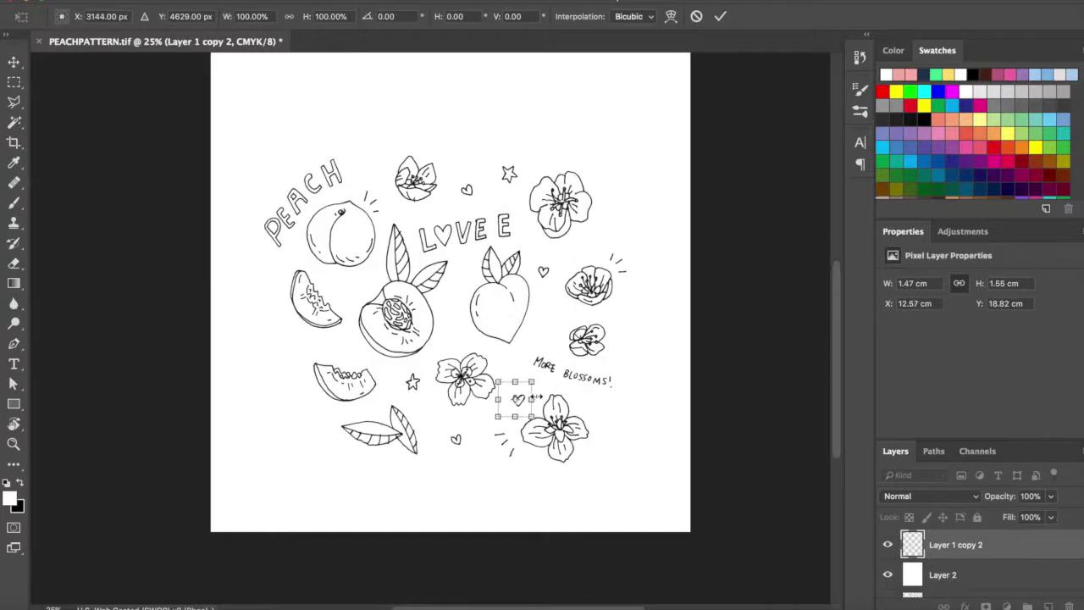
key("Return")
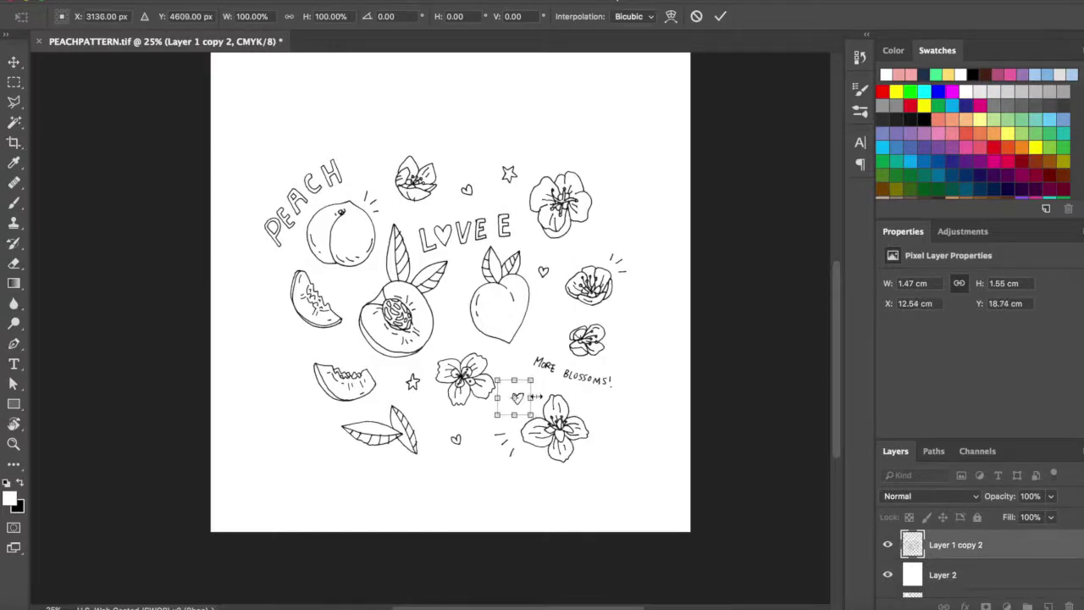
left_click(935, 576)
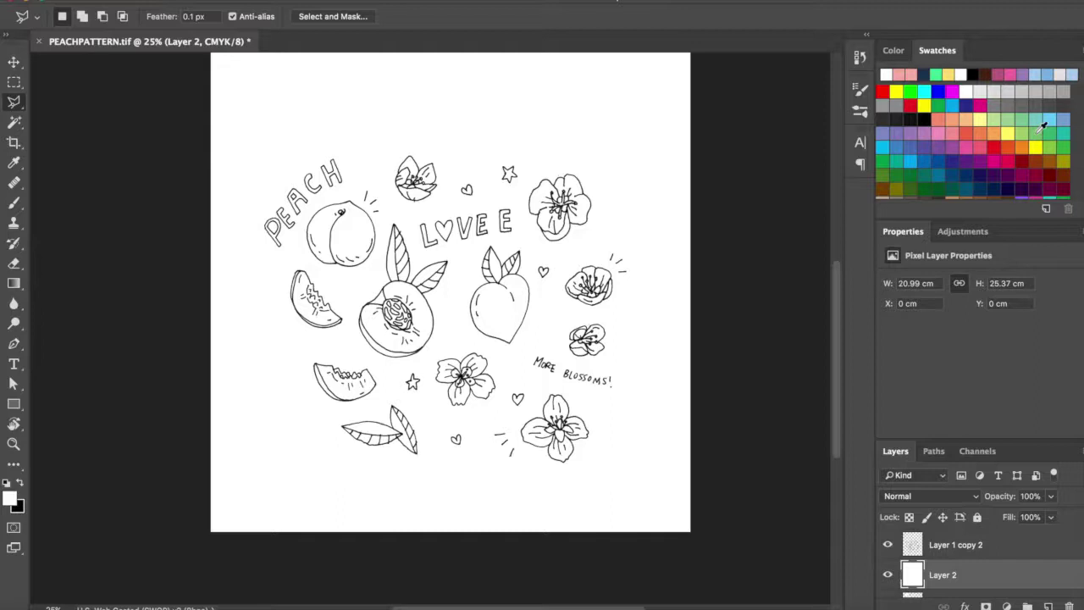
- Shift the teal foreground colour to pale mint green (#92ebdb), then start a new layer
scroll(1008, 144, "down", 2)
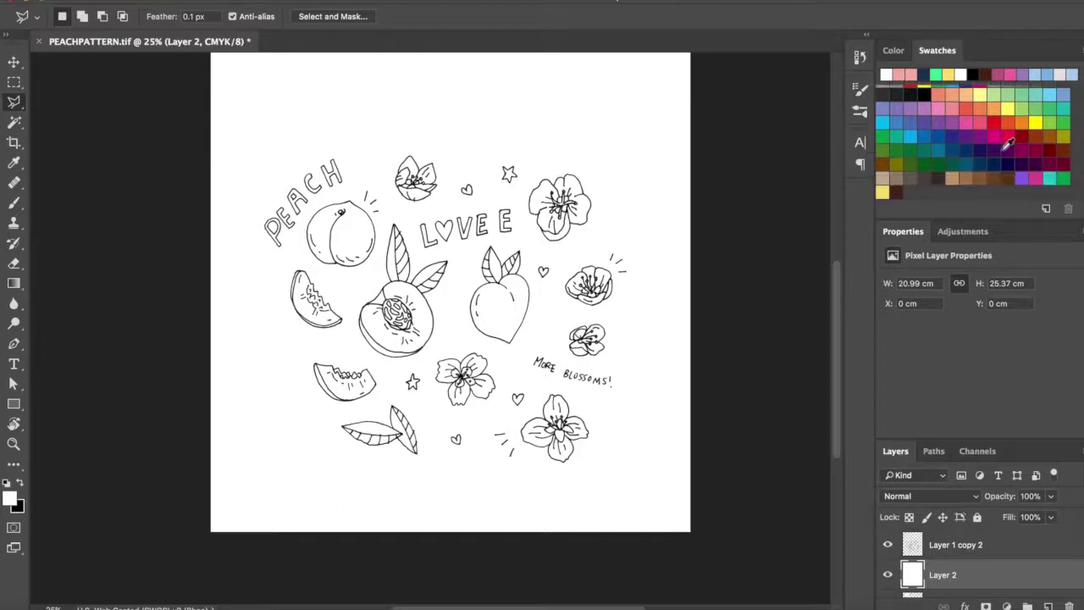
left_click(1051, 178)
left_click(11, 500)
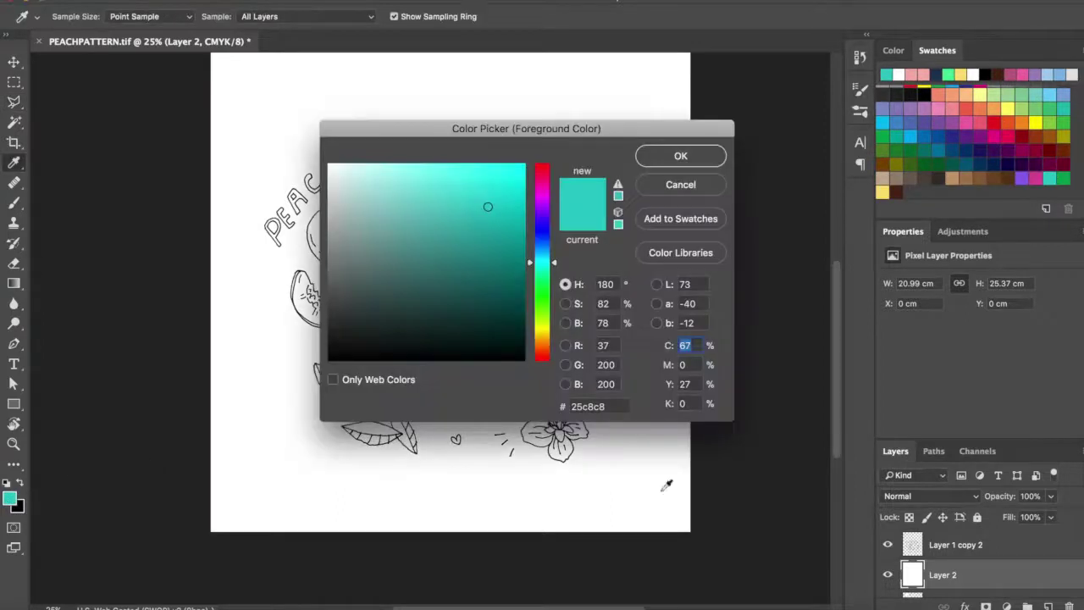
left_click_drag(511, 135, 787, 155)
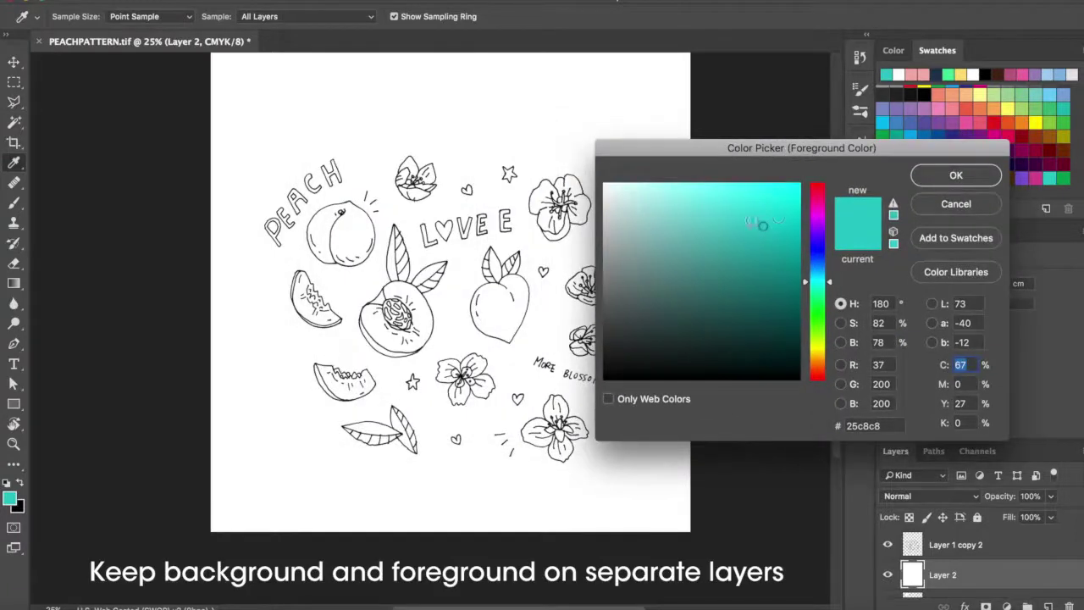
left_click_drag(762, 226, 693, 203)
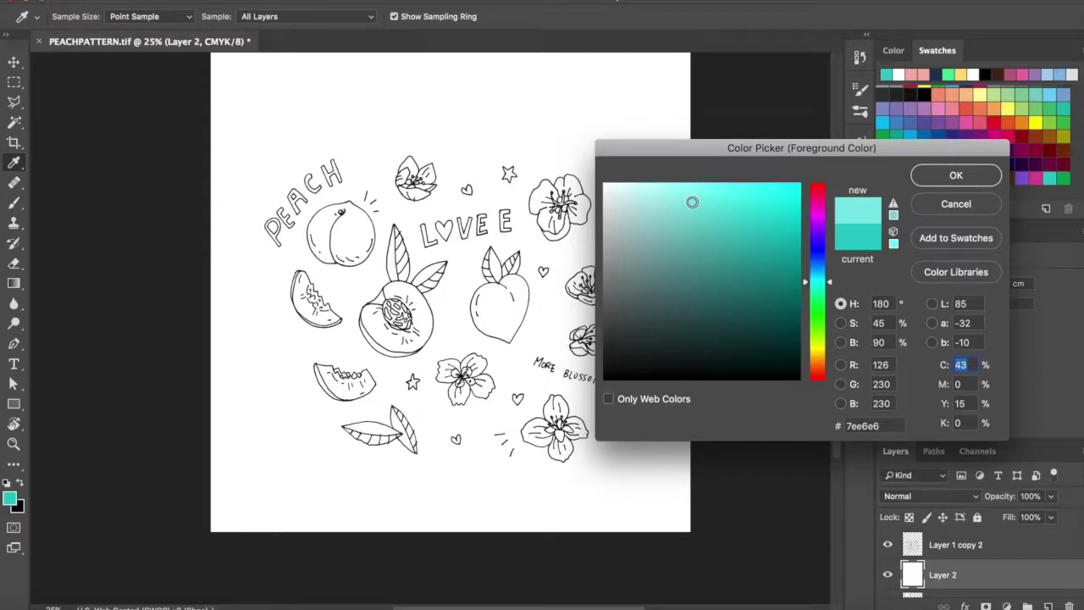
mouse_move(694, 199)
left_mouse_down()
mouse_move(689, 190)
mouse_move(678, 199)
left_mouse_up()
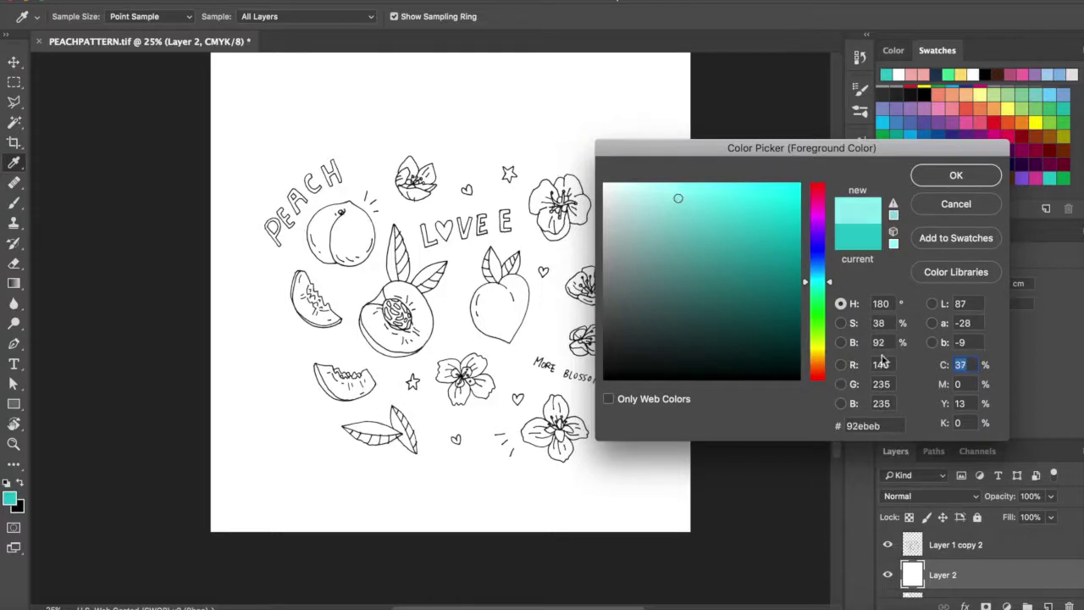
left_click_drag(833, 282, 829, 289)
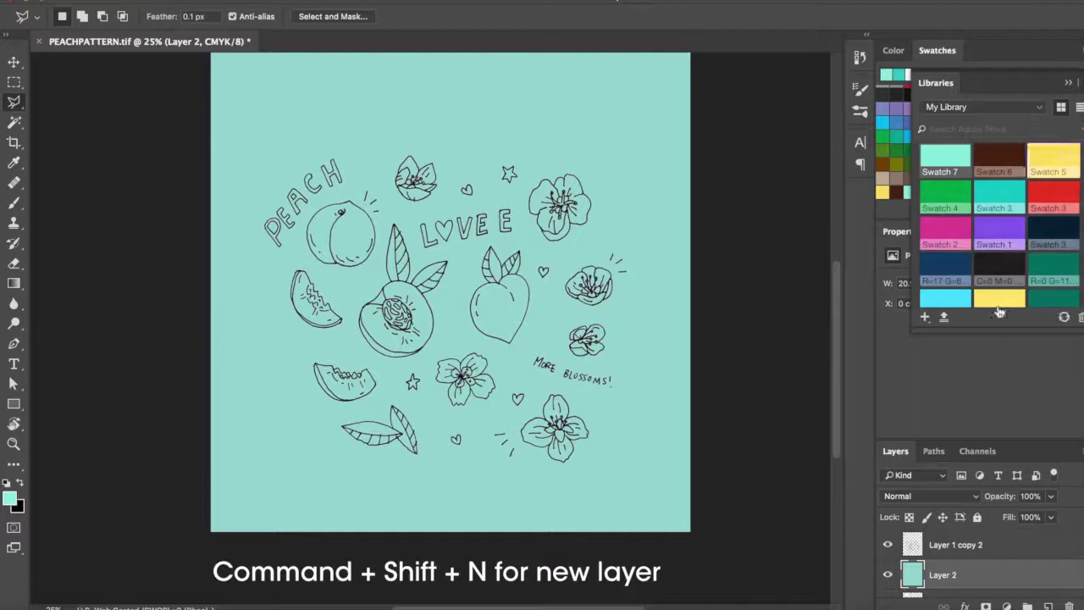
key("super+shift+n")
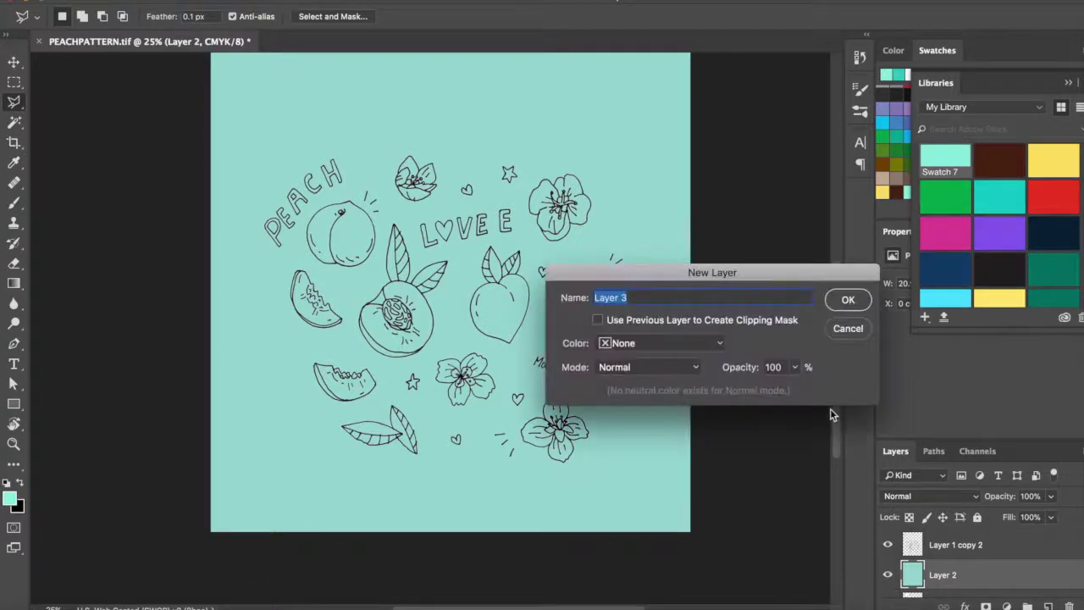
- Create Layer 3 and set the Layer 1 copy 2 line art to Multiply
key("Return")
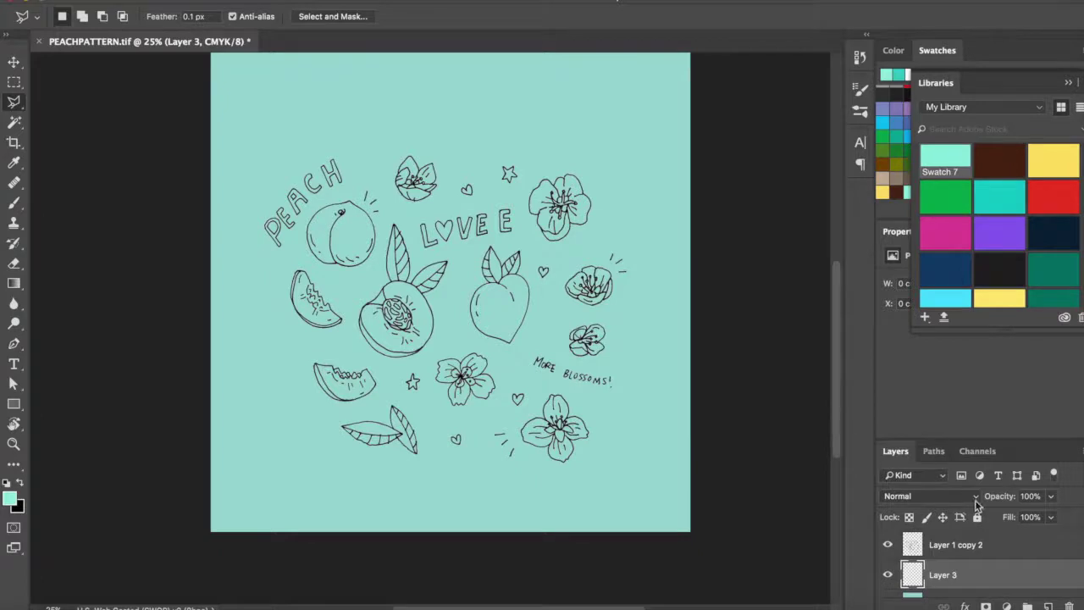
left_click(937, 549)
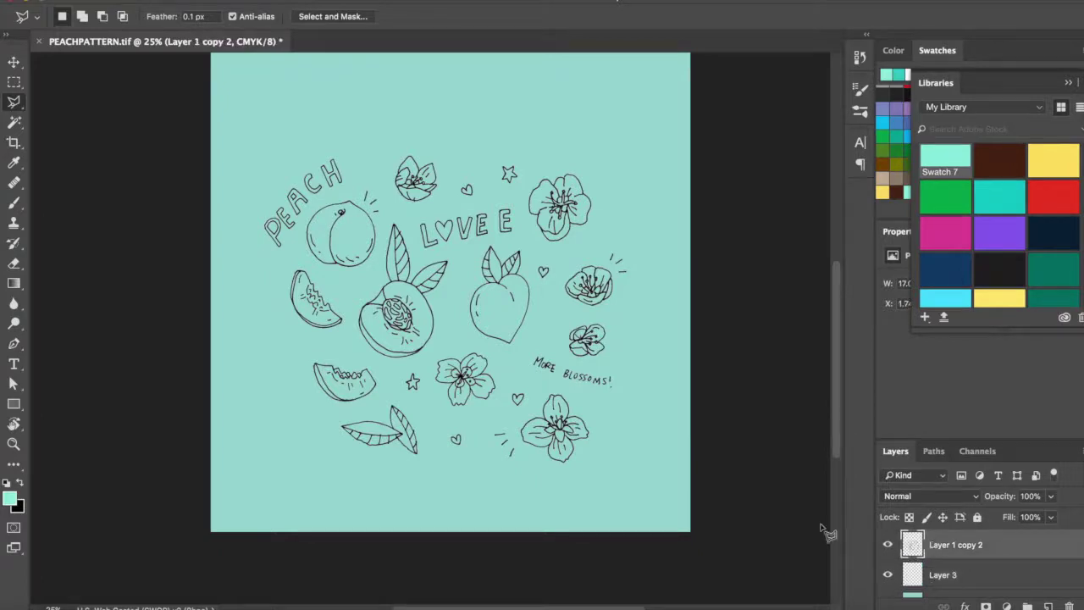
left_click(904, 500)
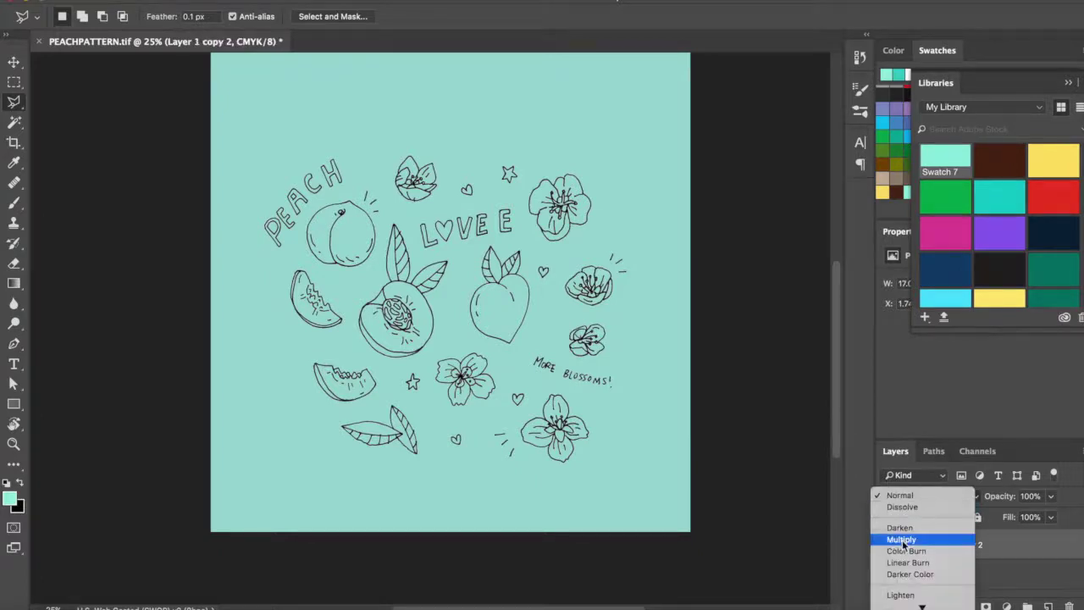
left_click(902, 540)
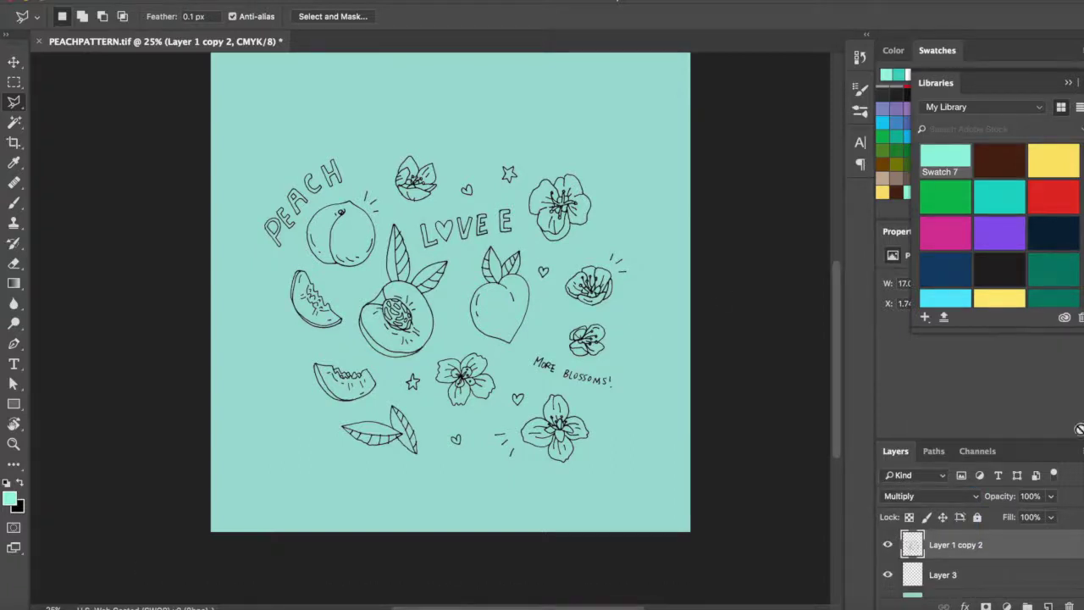
- Fill the lassoed peach area with orange, then start another new layer
left_click_drag(990, 88, 938, 108)
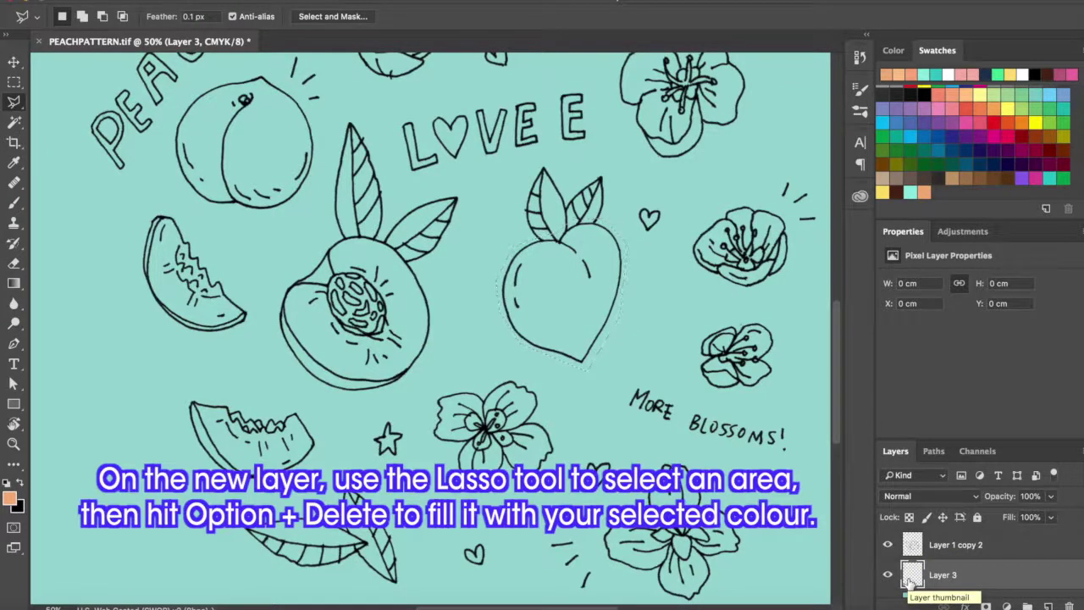
key("alt+BackSpace")
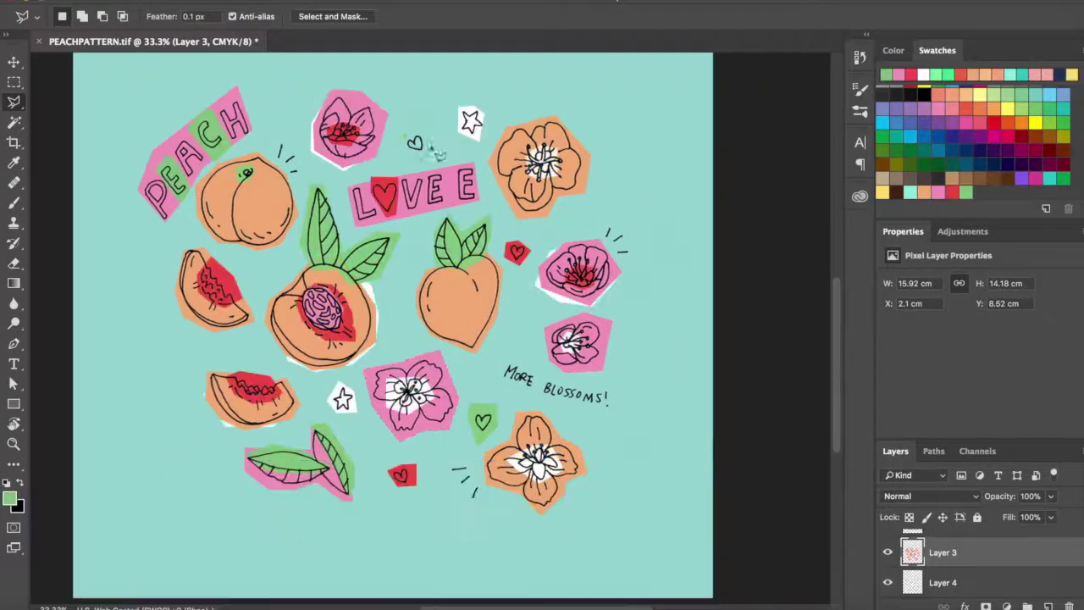
key("super+shift+n")
- Create Layer 5 and apply the Color Halftone filter to the yellow fill
key("Return")
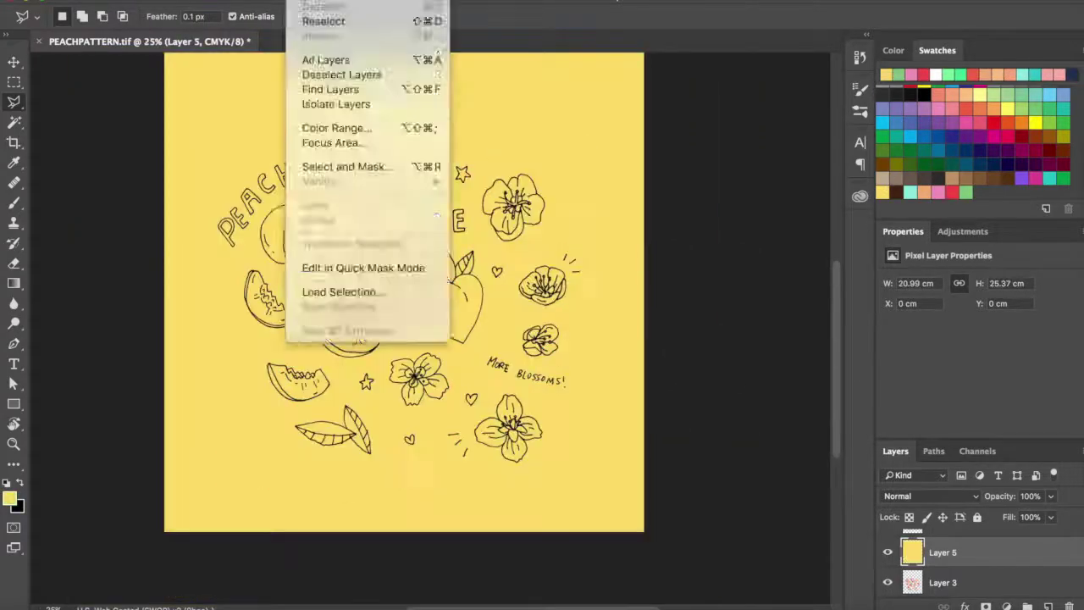
mouse_move(474, 216)
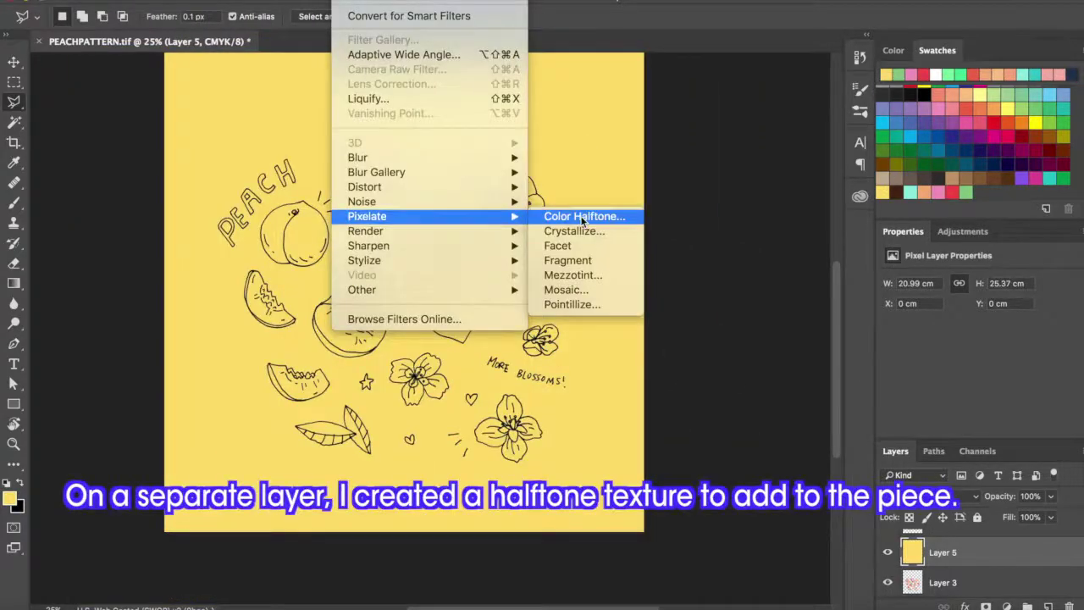
left_click(582, 218)
mouse_move(722, 180)
left_mouse_down()
mouse_move(774, 68)
mouse_move(778, 246)
mouse_move(726, 181)
left_mouse_up()
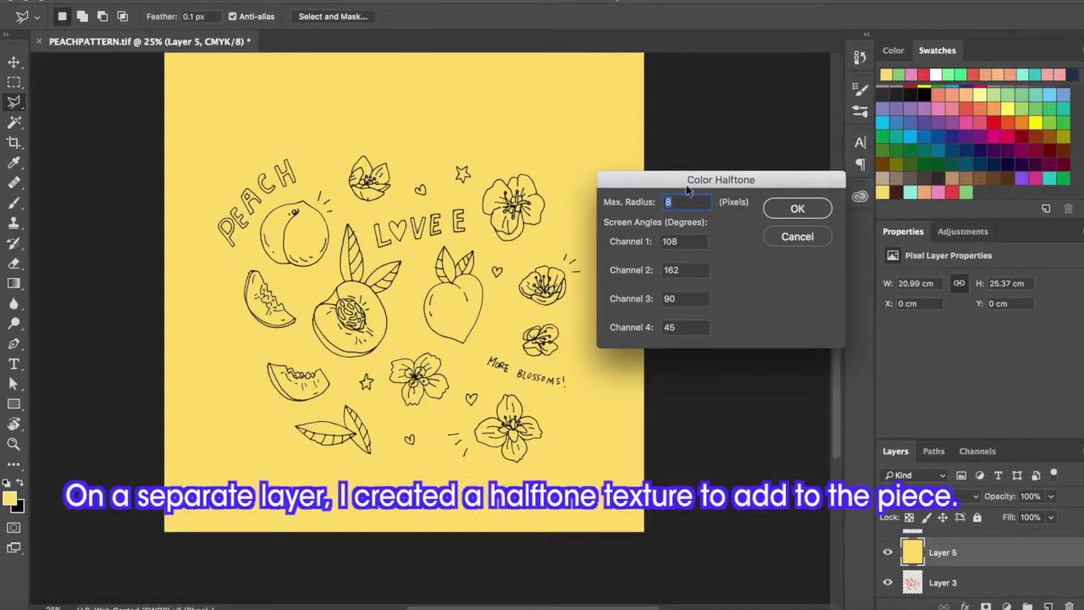
left_click(797, 208)
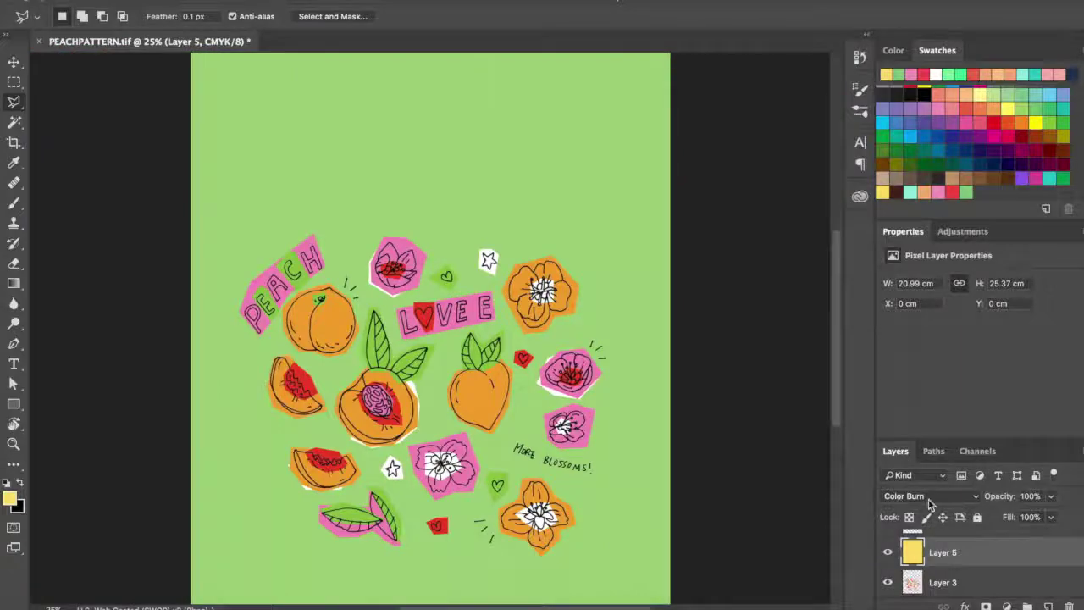
- Add an inverted black mask and reveal halftone along the peach's right edge
left_click(986, 606)
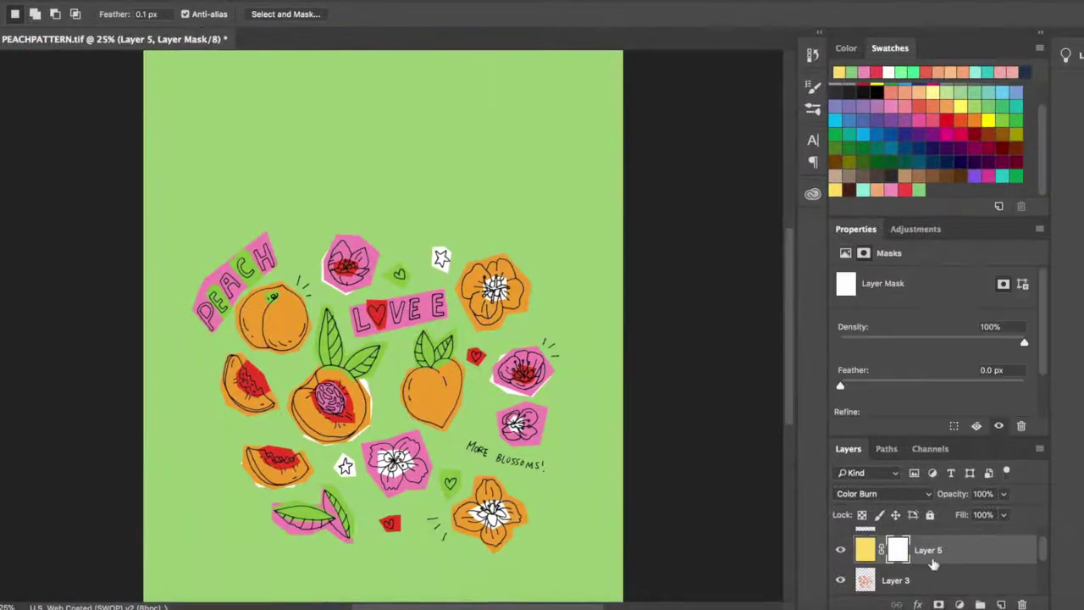
key("ctrl+i")
scroll(584, 402, "up", 3)
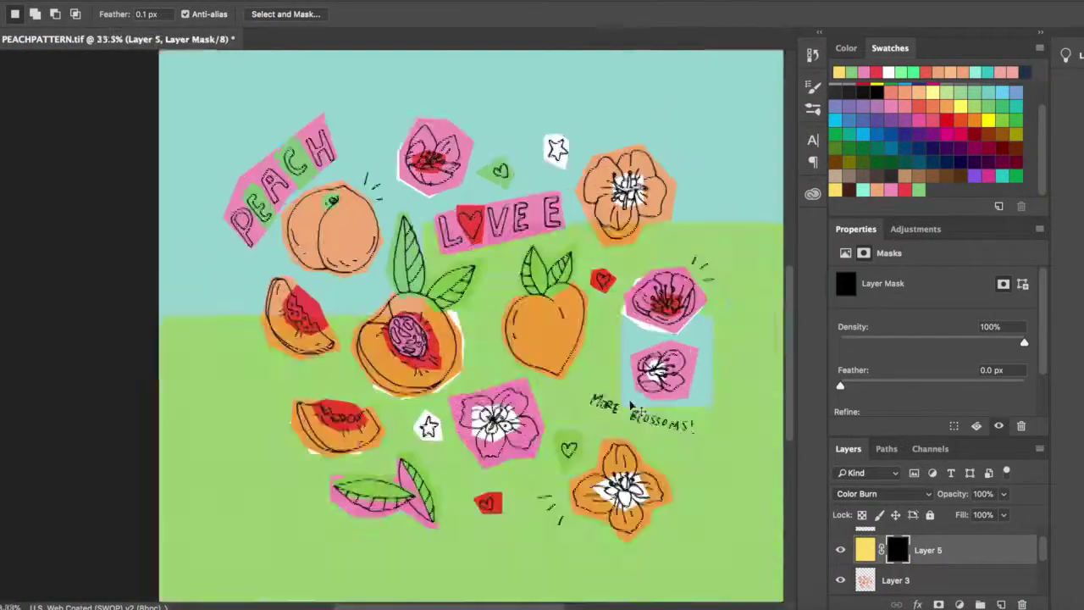
mouse_move(625, 406)
left_mouse_down()
mouse_move(658, 259)
mouse_move(525, 413)
left_mouse_up()
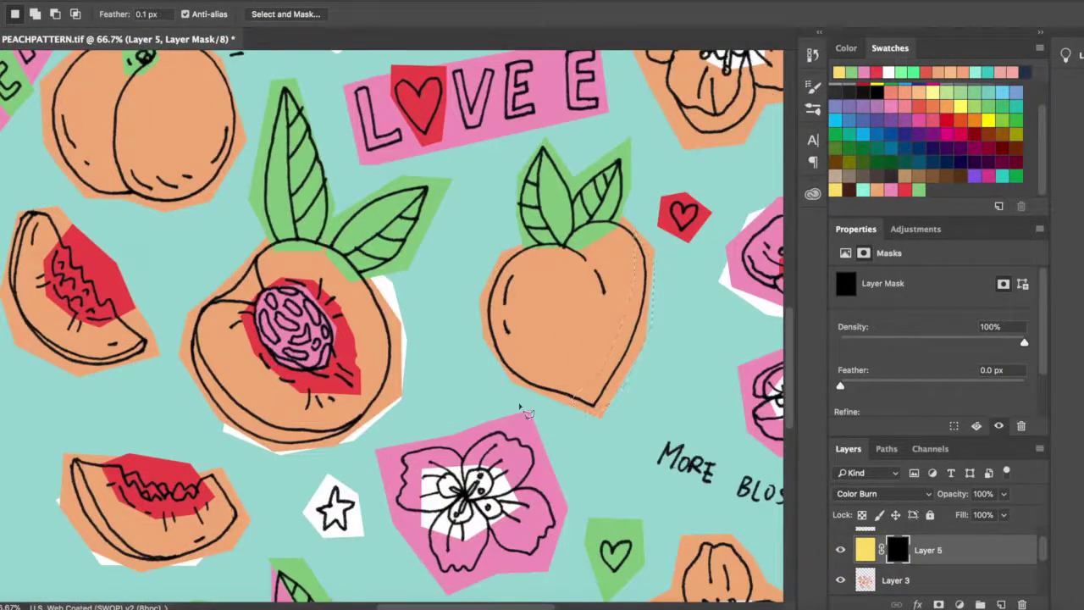
key("alt+BackSpace")
scroll(695, 393, "down", 3)
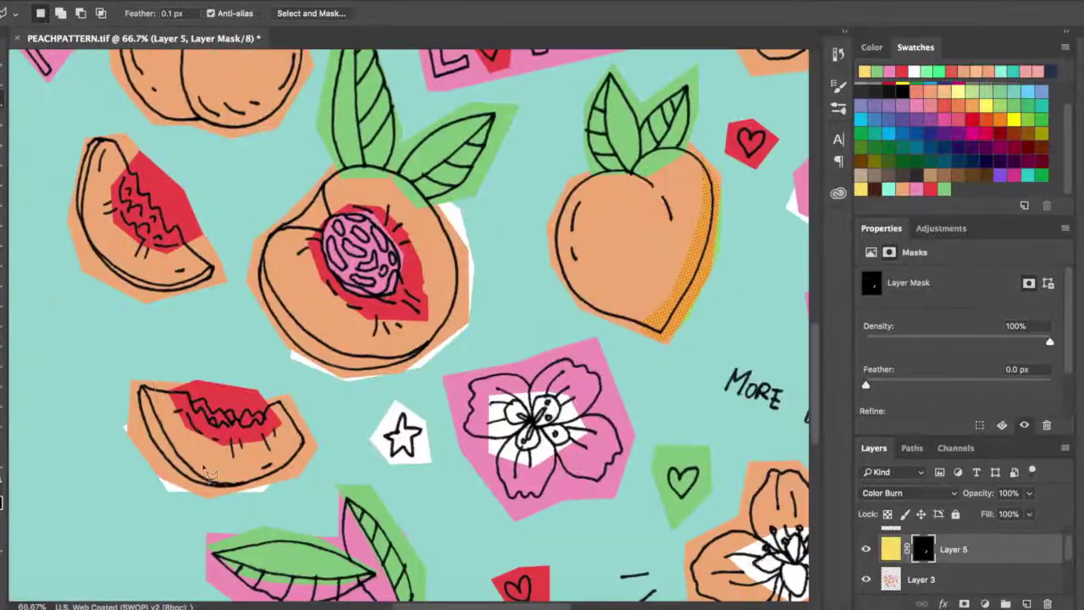
scroll(178, 492, "down", 3)
scroll(441, 254, "up", 2)
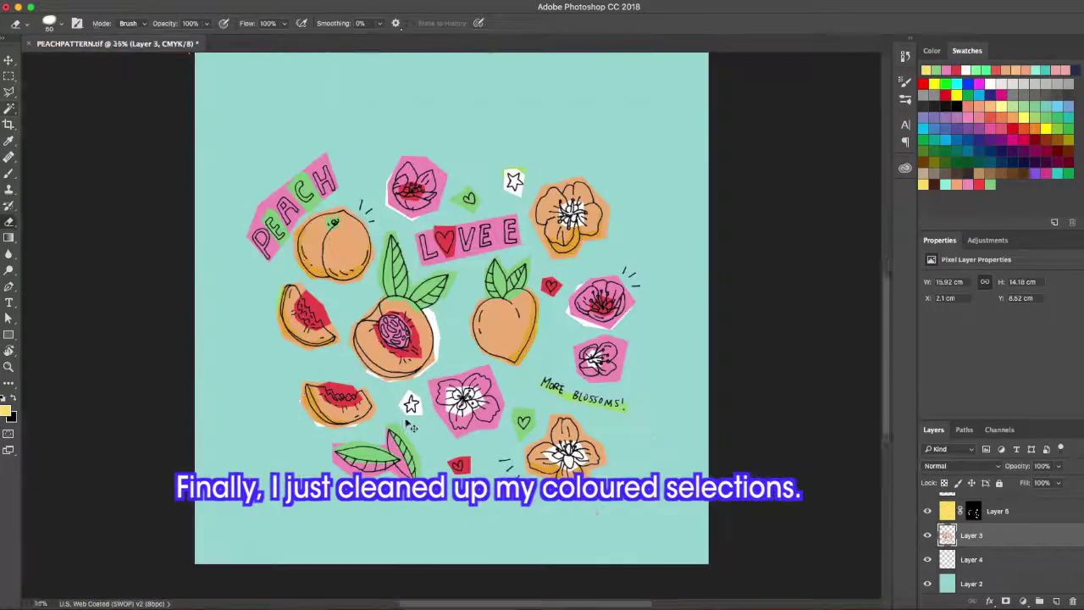
- Expand the selection and paint peach over the red on the lower-left slice
left_click(398, 177)
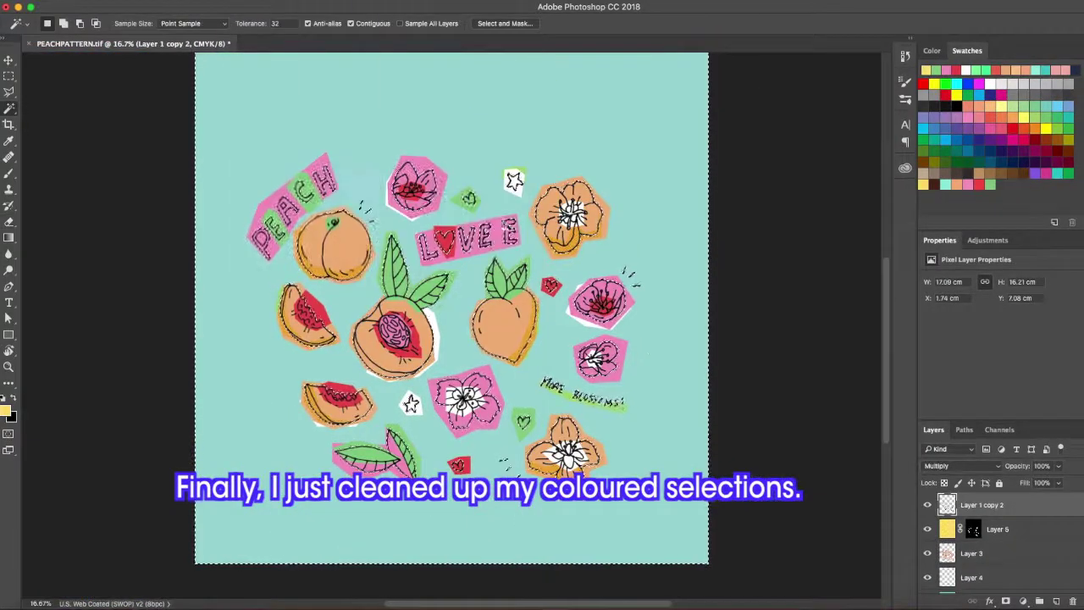
scroll(1000, 539, "up", 1)
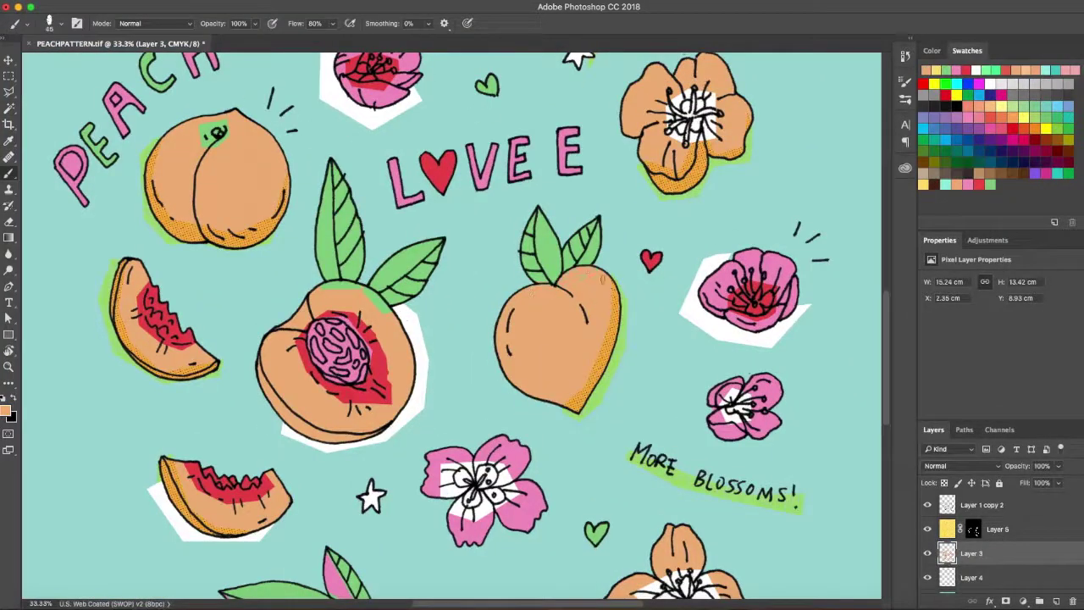
scroll(324, 289, "left", 5)
scroll(324, 289, "up", 2)
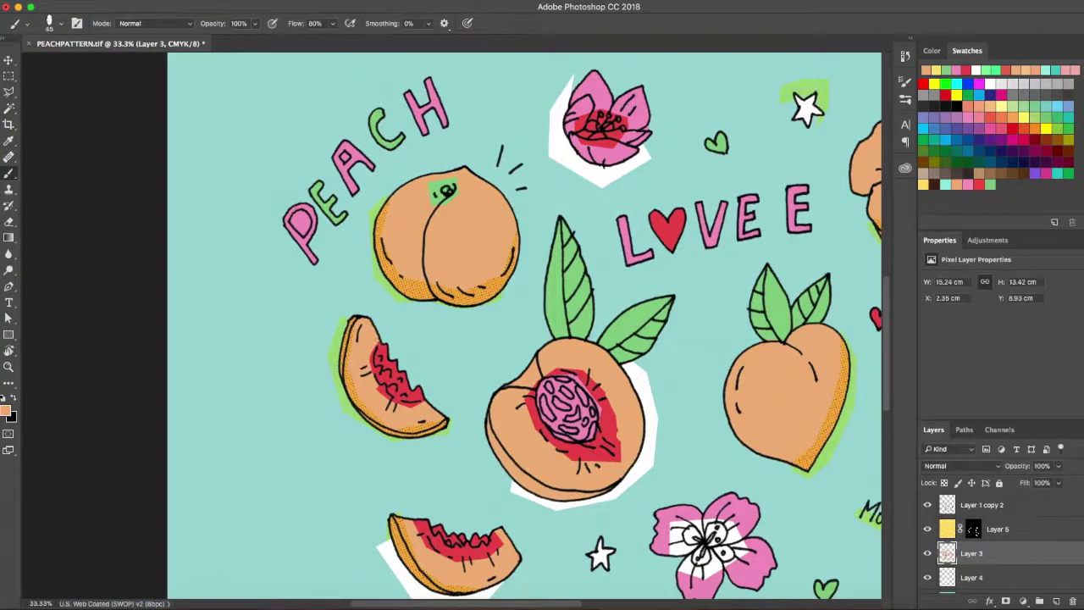
scroll(383, 401, "down", 3)
left_click_drag(384, 401, 455, 440)
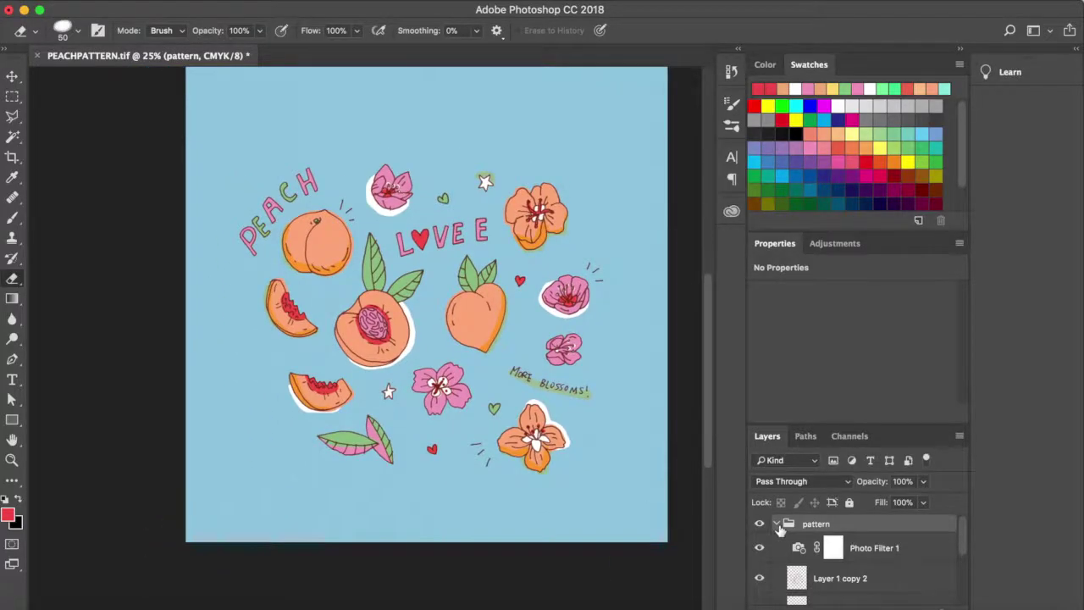
- Collapse the pattern group, transform it down toward the page bottom, then nudge it right
left_click(777, 525)
scroll(675, 385, "up", 2)
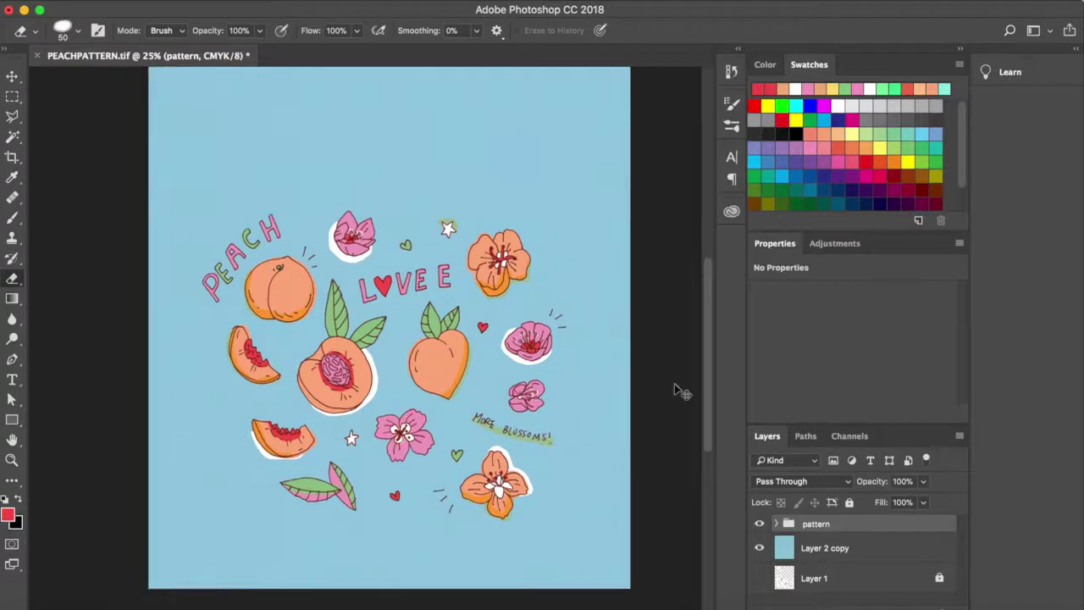
scroll(678, 392, "down", 2)
scroll(674, 383, "up", 2)
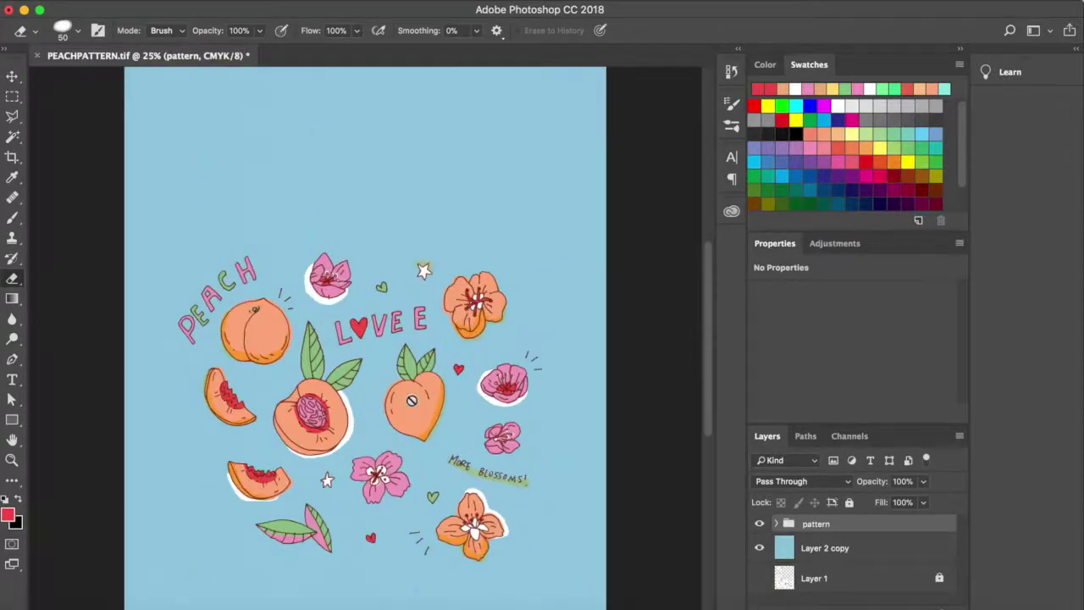
scroll(523, 444, "down", 1)
scroll(494, 482, "down", 1)
key("ctrl+t")
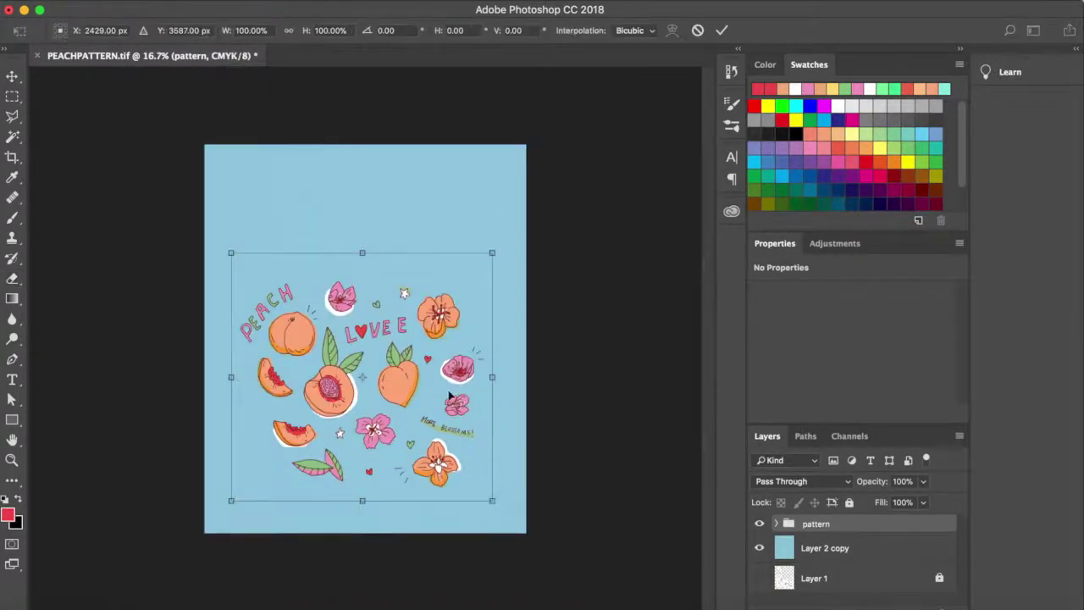
left_click_drag(412, 380, 408, 415)
key("Return")
key("e")
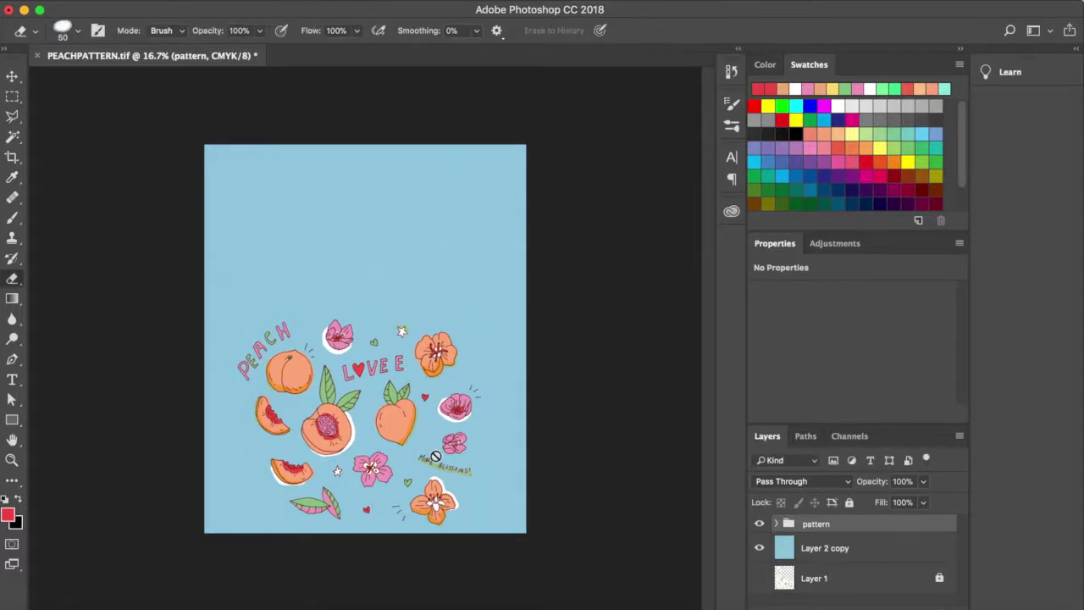
key("ctrl+t")
mouse_move(424, 434)
left_mouse_down()
mouse_move(409, 434)
mouse_move(421, 434)
left_mouse_up()
- Resize the canvas to 20 × 20 cm anchored bottom-middle, accepting the clipping
key("Return")
key("alt+super+c")
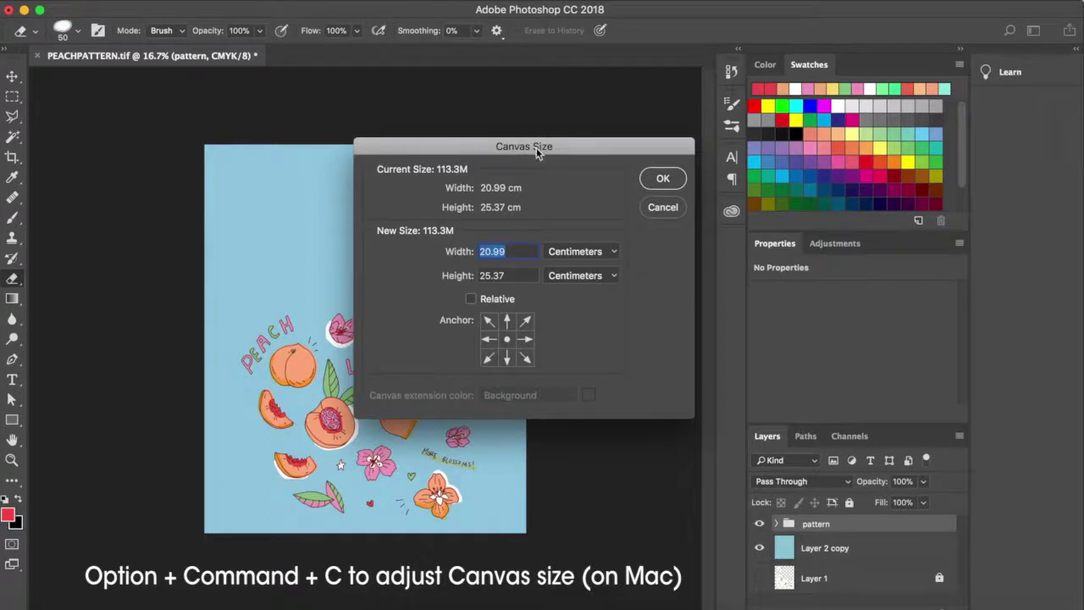
left_click_drag(536, 148, 714, 139)
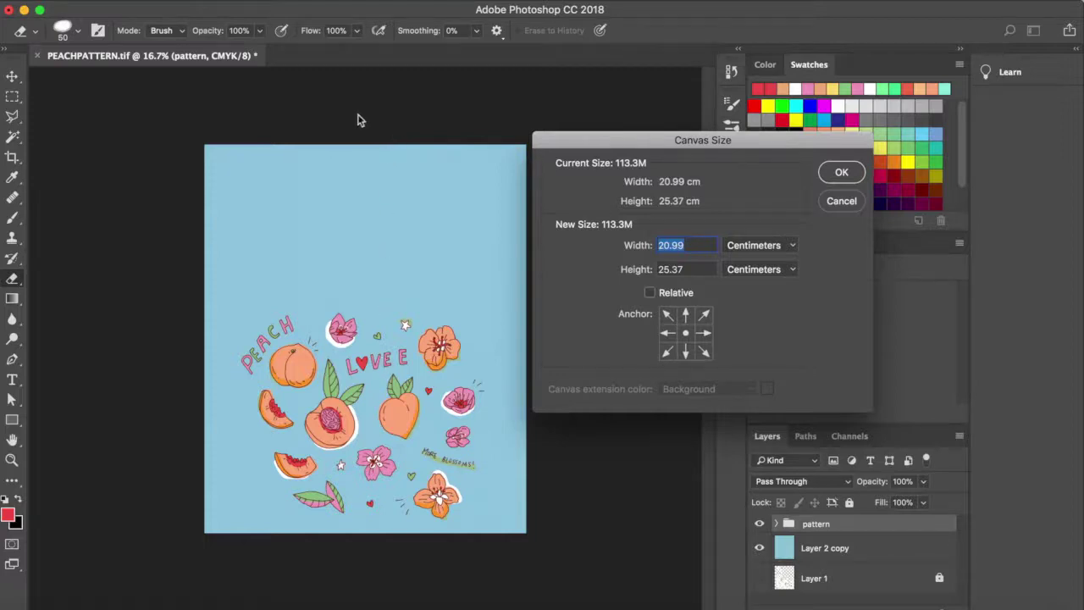
left_click(686, 352)
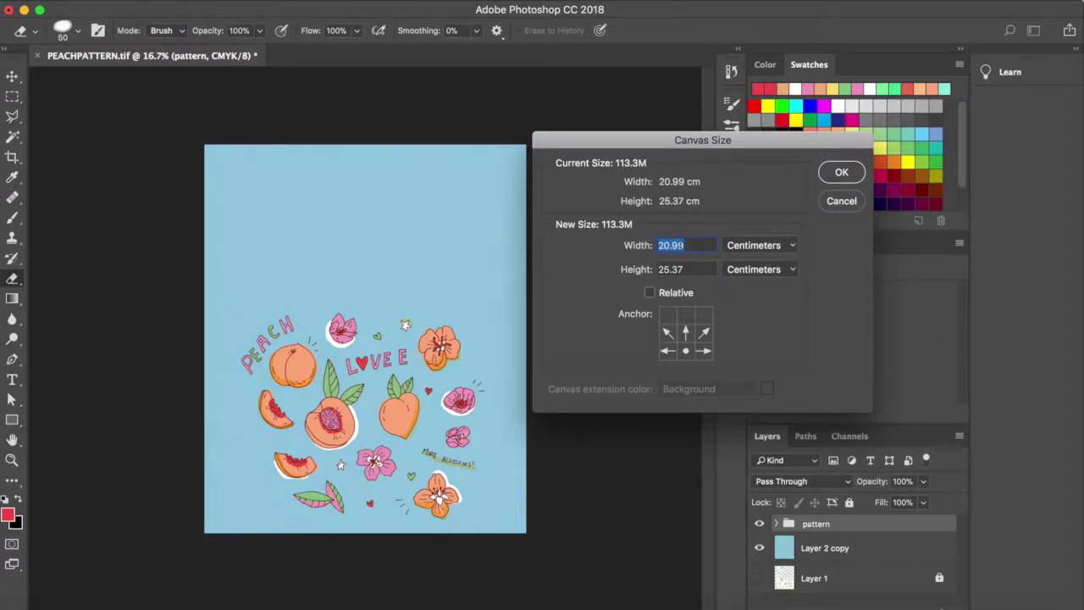
left_click(687, 245)
key("BackSpace")
key("BackSpace")
key("BackSpace")
key("BackSpace")
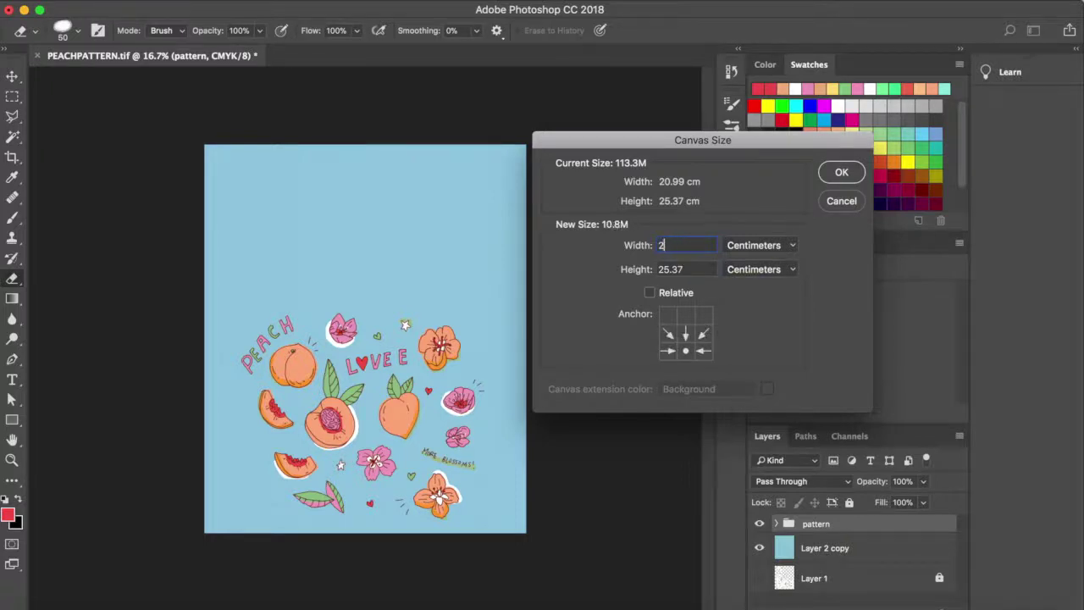
type("0")
key("Tab")
type("20")
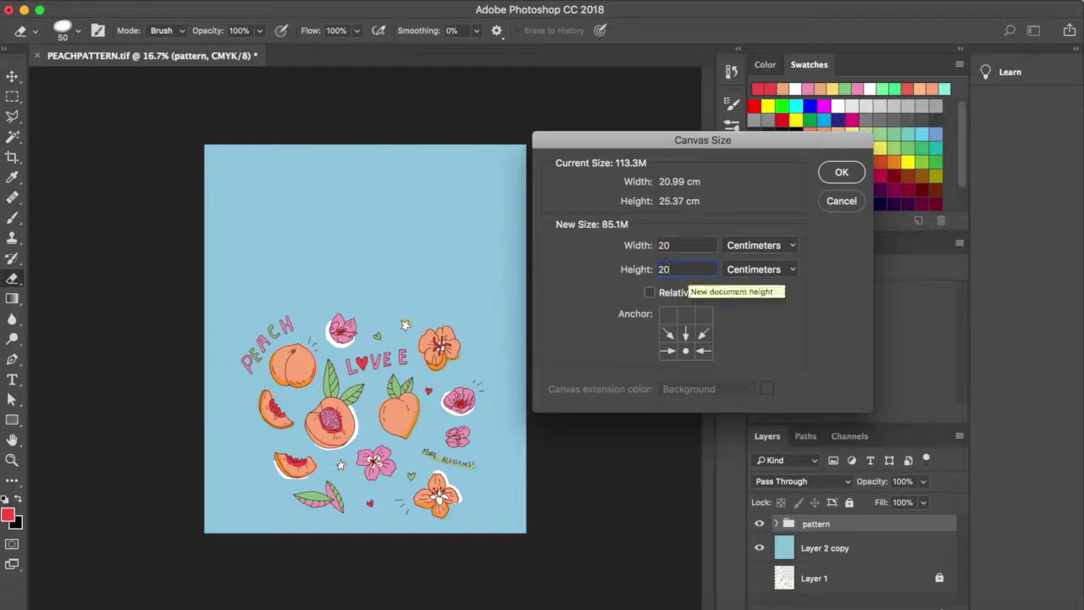
left_click(842, 173)
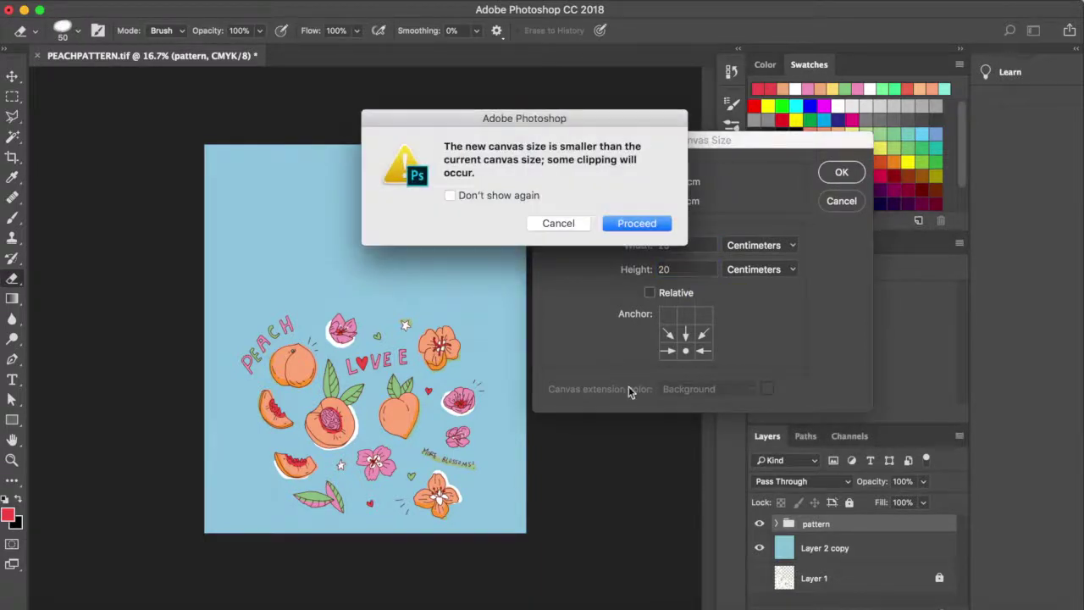
left_click(629, 223)
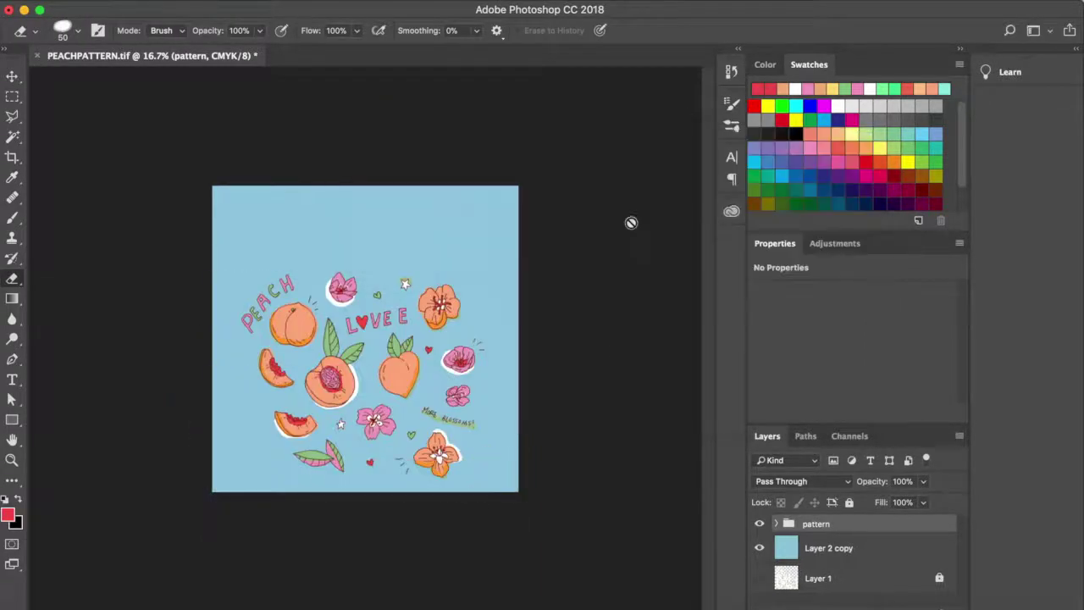